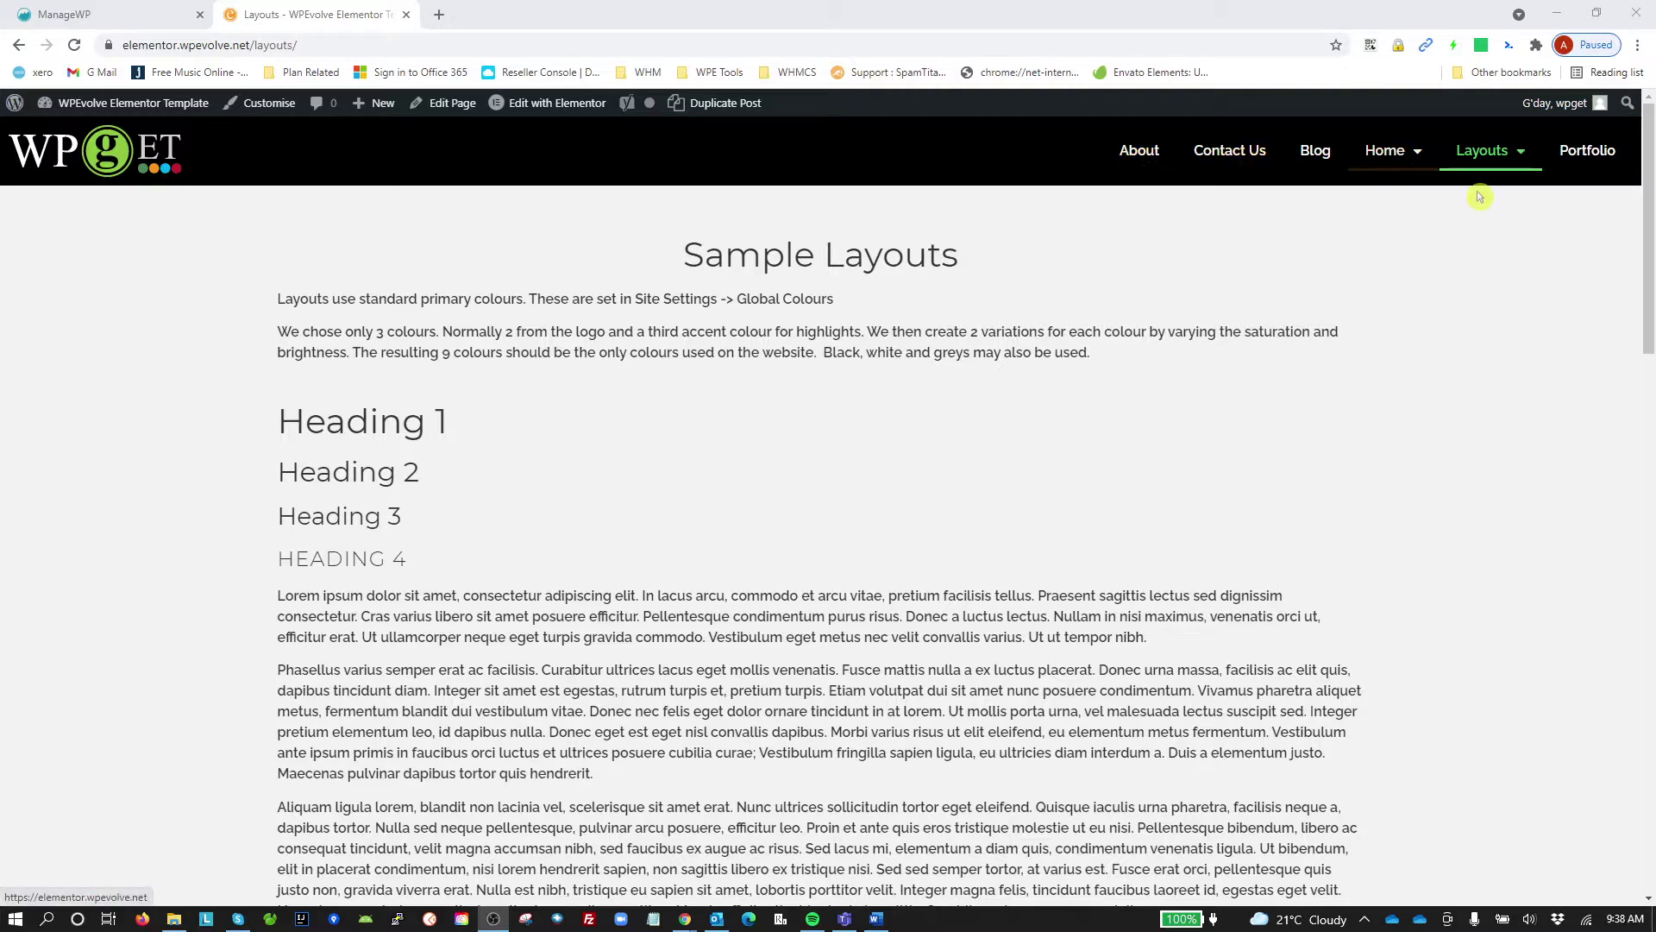
Step: Go to the home page and drop open the Layouts submenu in the header navigation
mouse_move(586, 108)
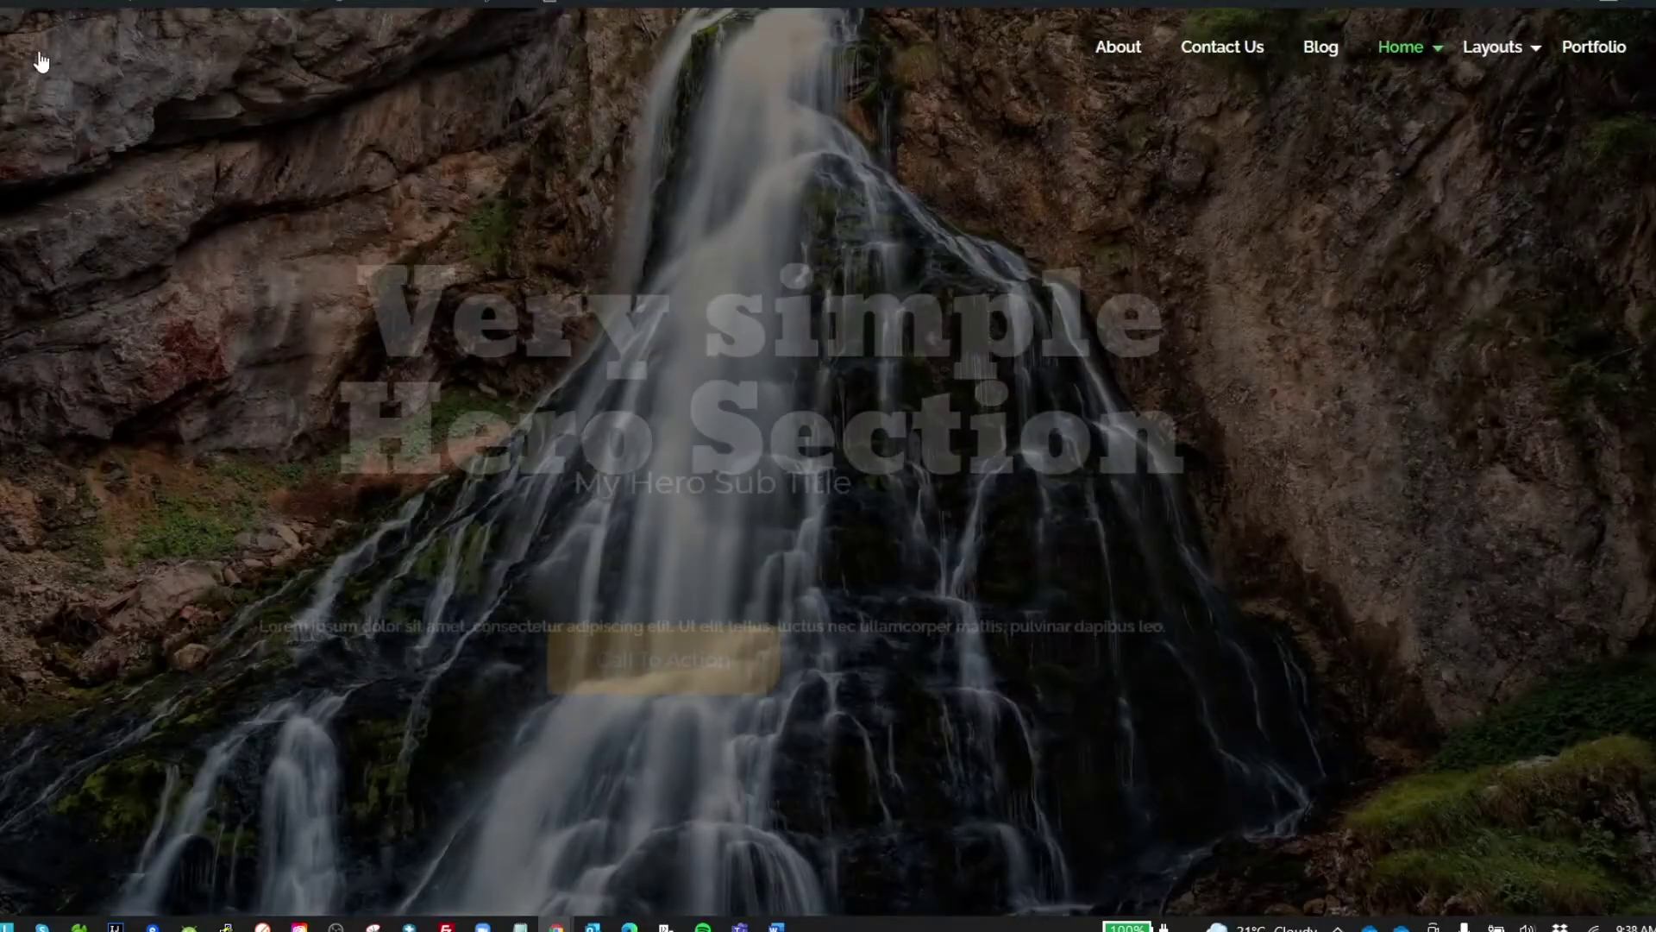
mouse_move(397, 3)
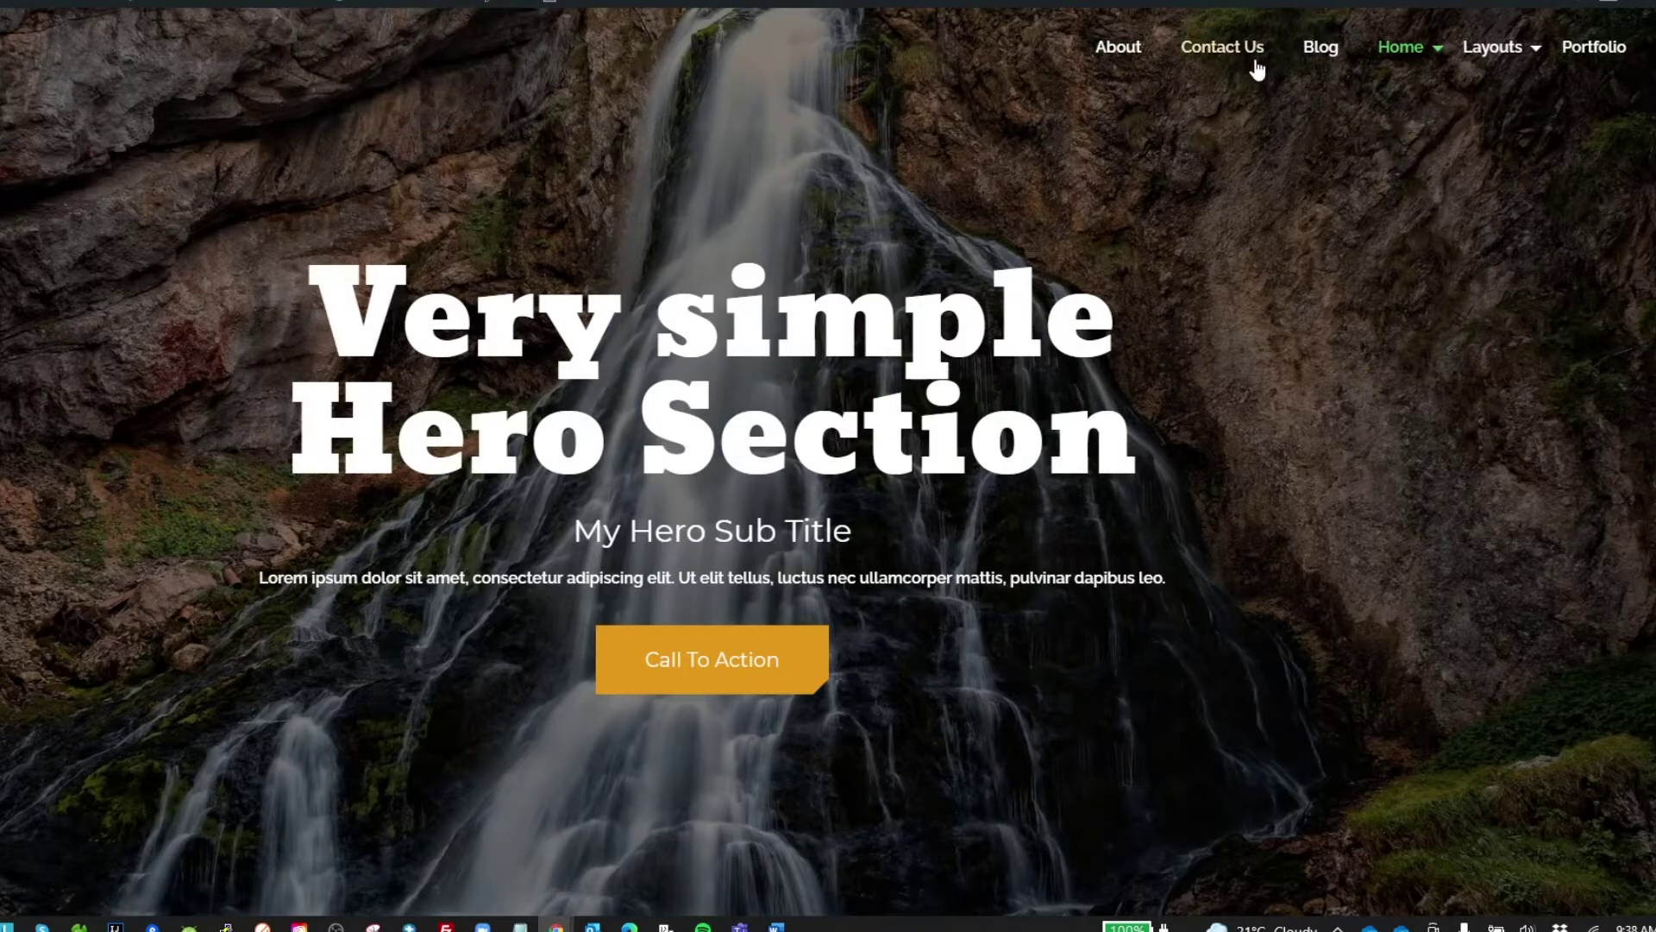
Step: Open Sample Layouts from the Layouts menu, then reload to show the menu items shifting as arrows load
left_click(1492, 49)
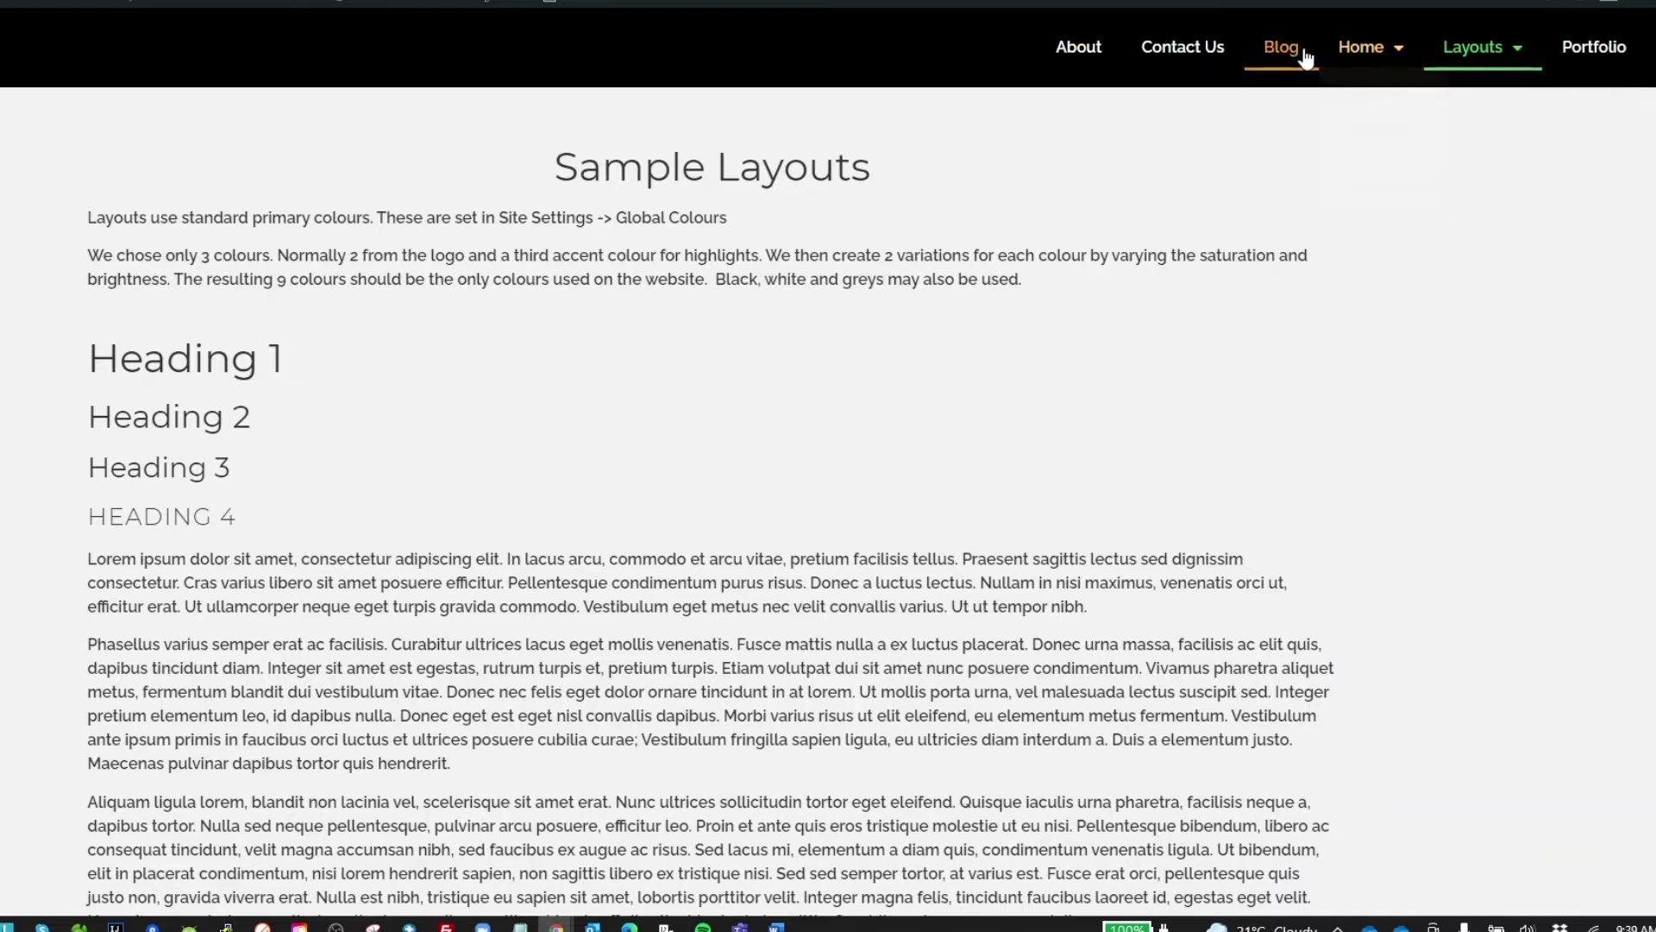
mouse_move(1501, 54)
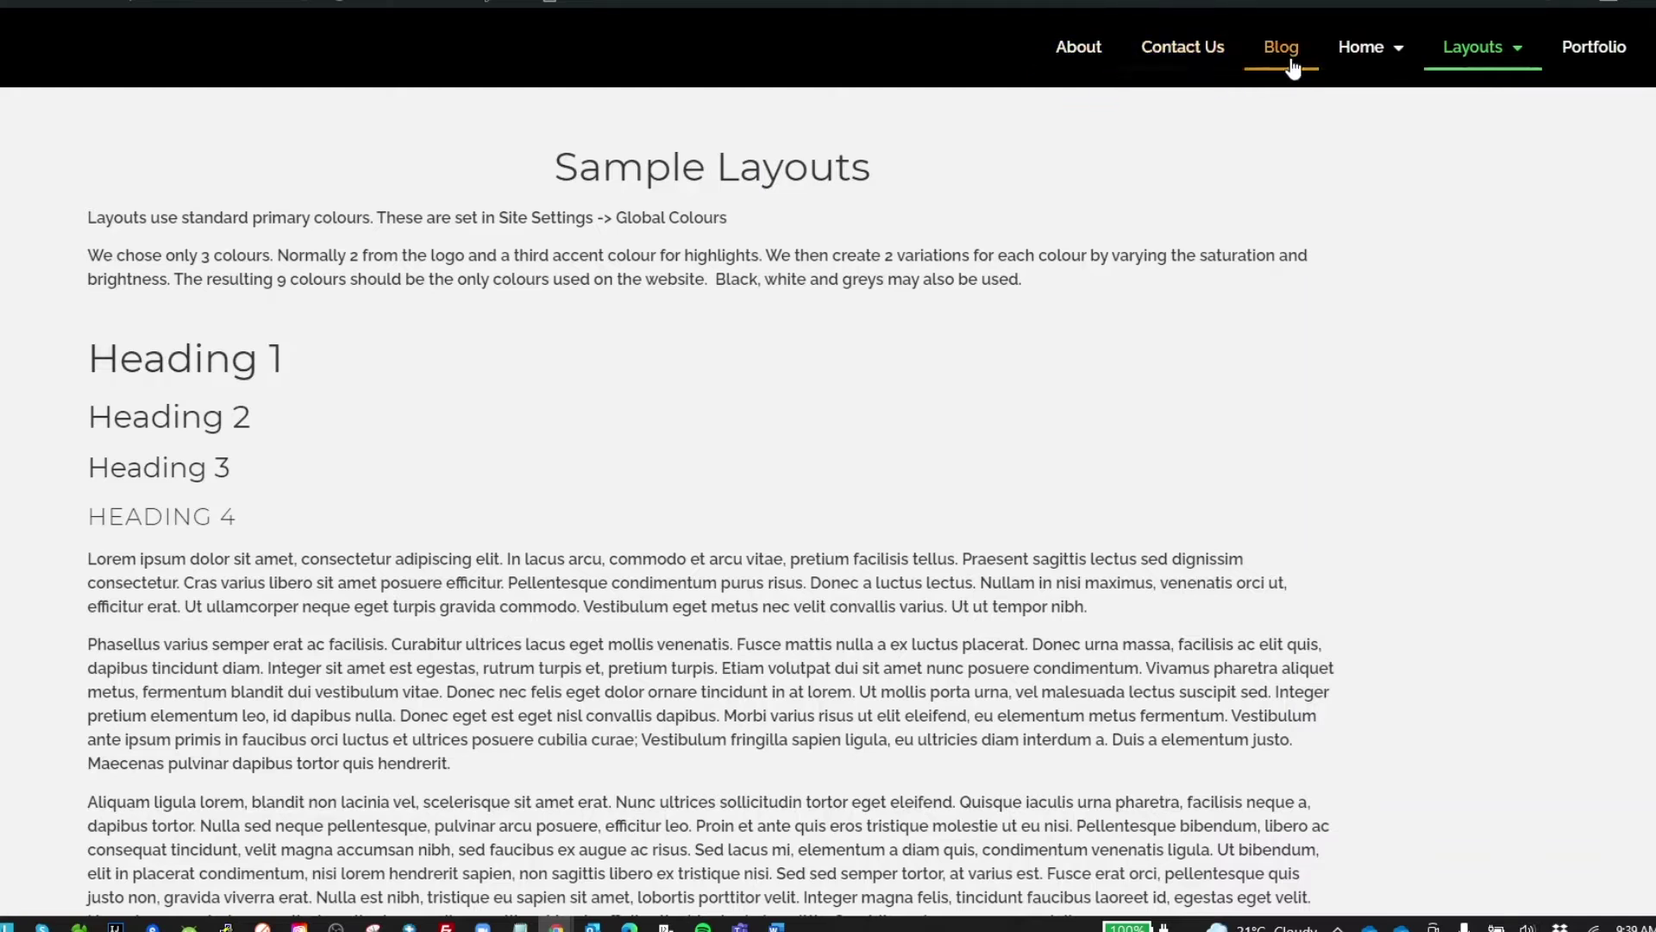
left_click(1366, 162)
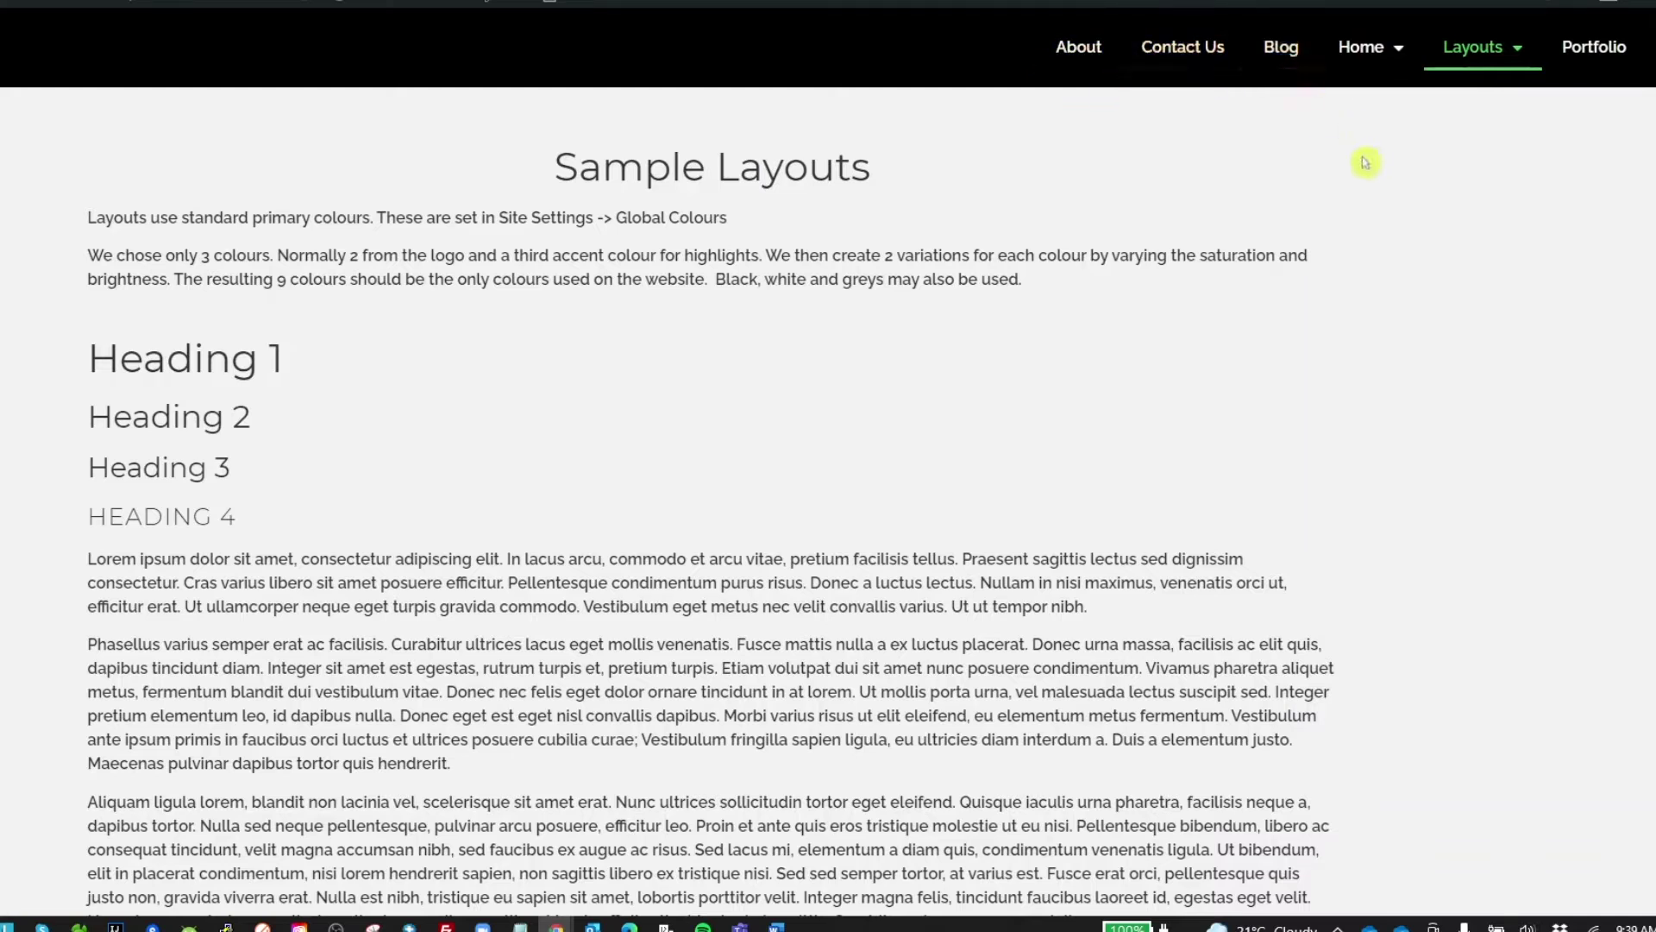
left_click(1125, 60)
Step: Open the Standard Opaque Header template in Elementor from the admin bar's Edit with Elementor menu
mouse_move(1402, 67)
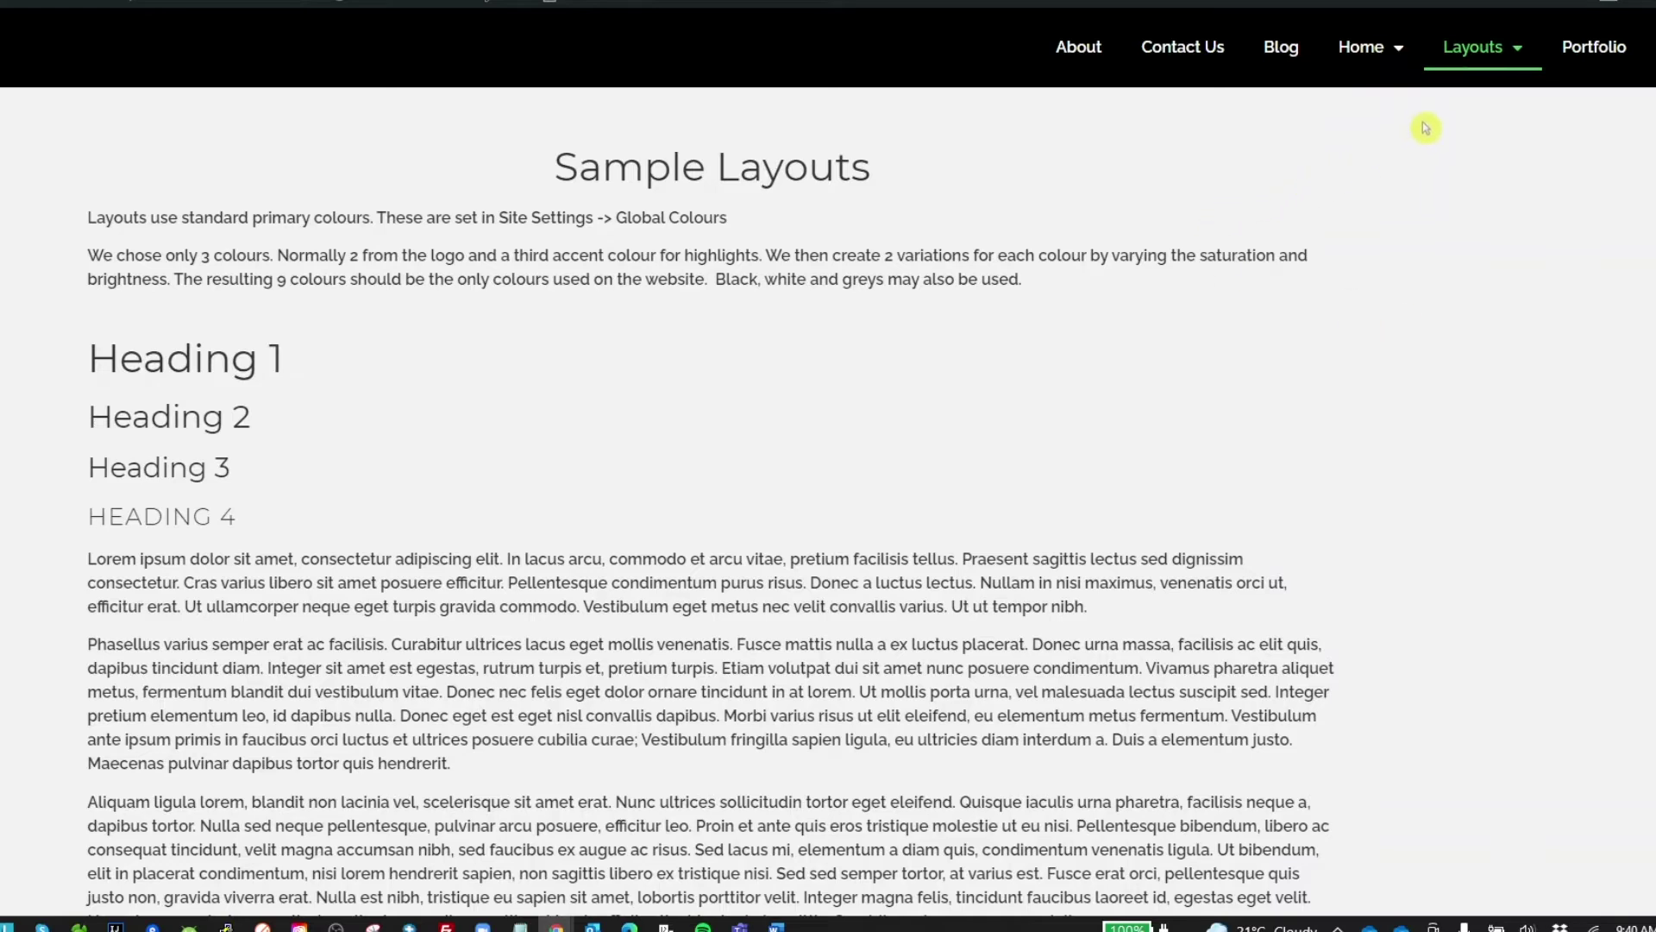
mouse_move(421, 0)
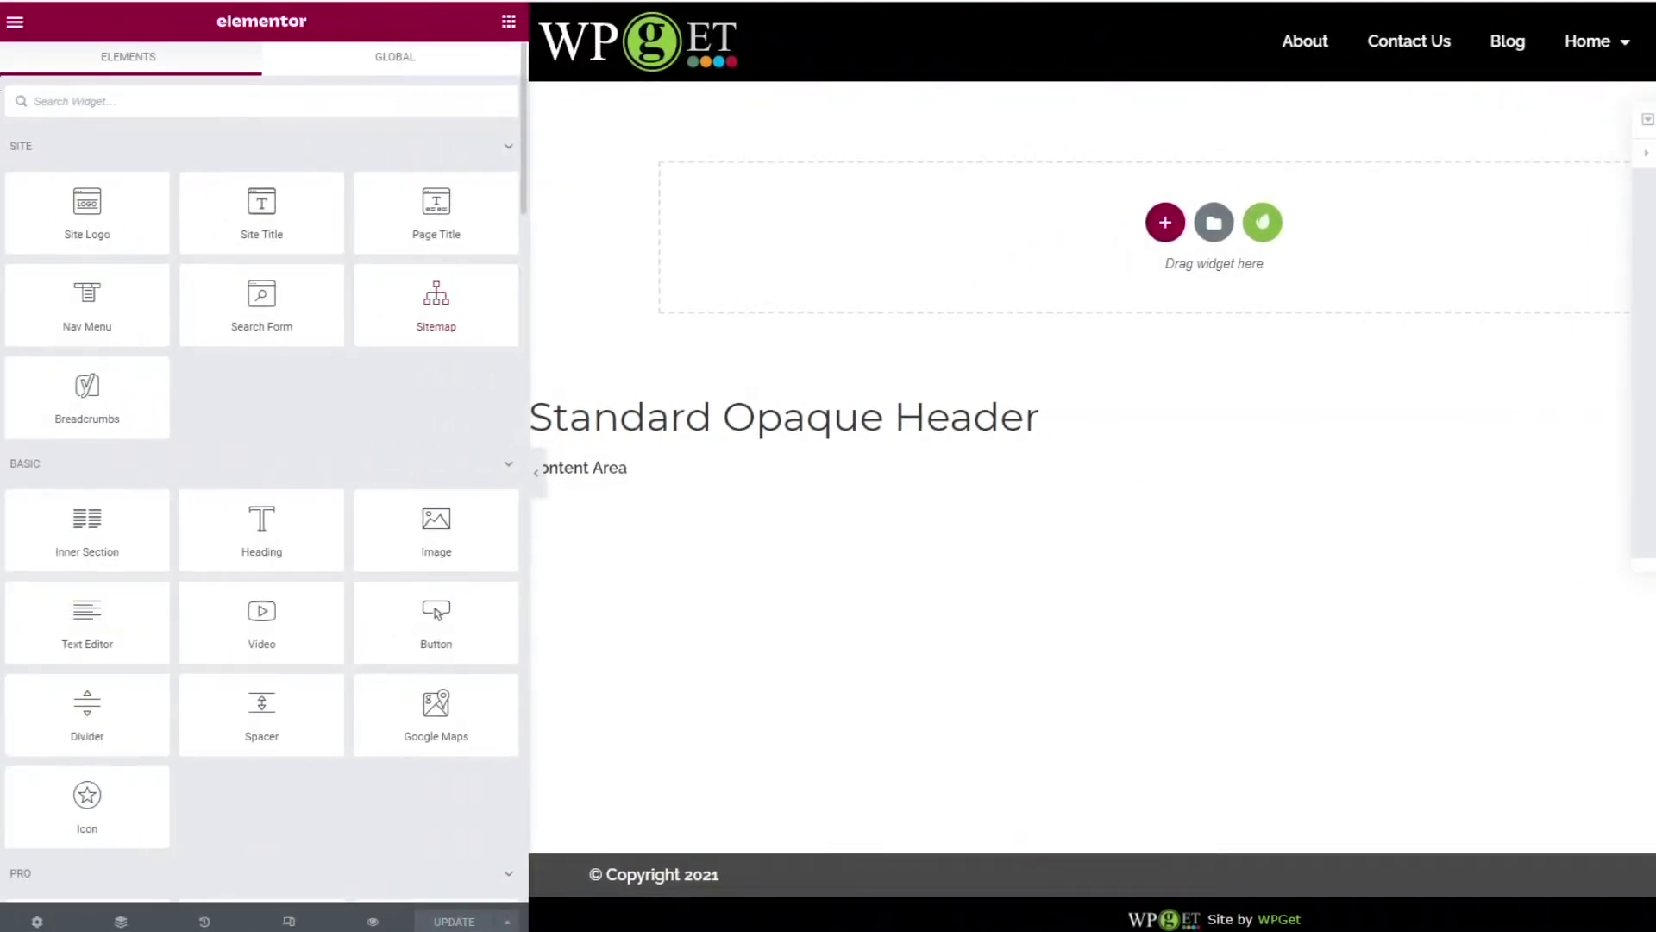
Step: Open the Custom CSS panel in Elementor's Site Settings
left_click(15, 19)
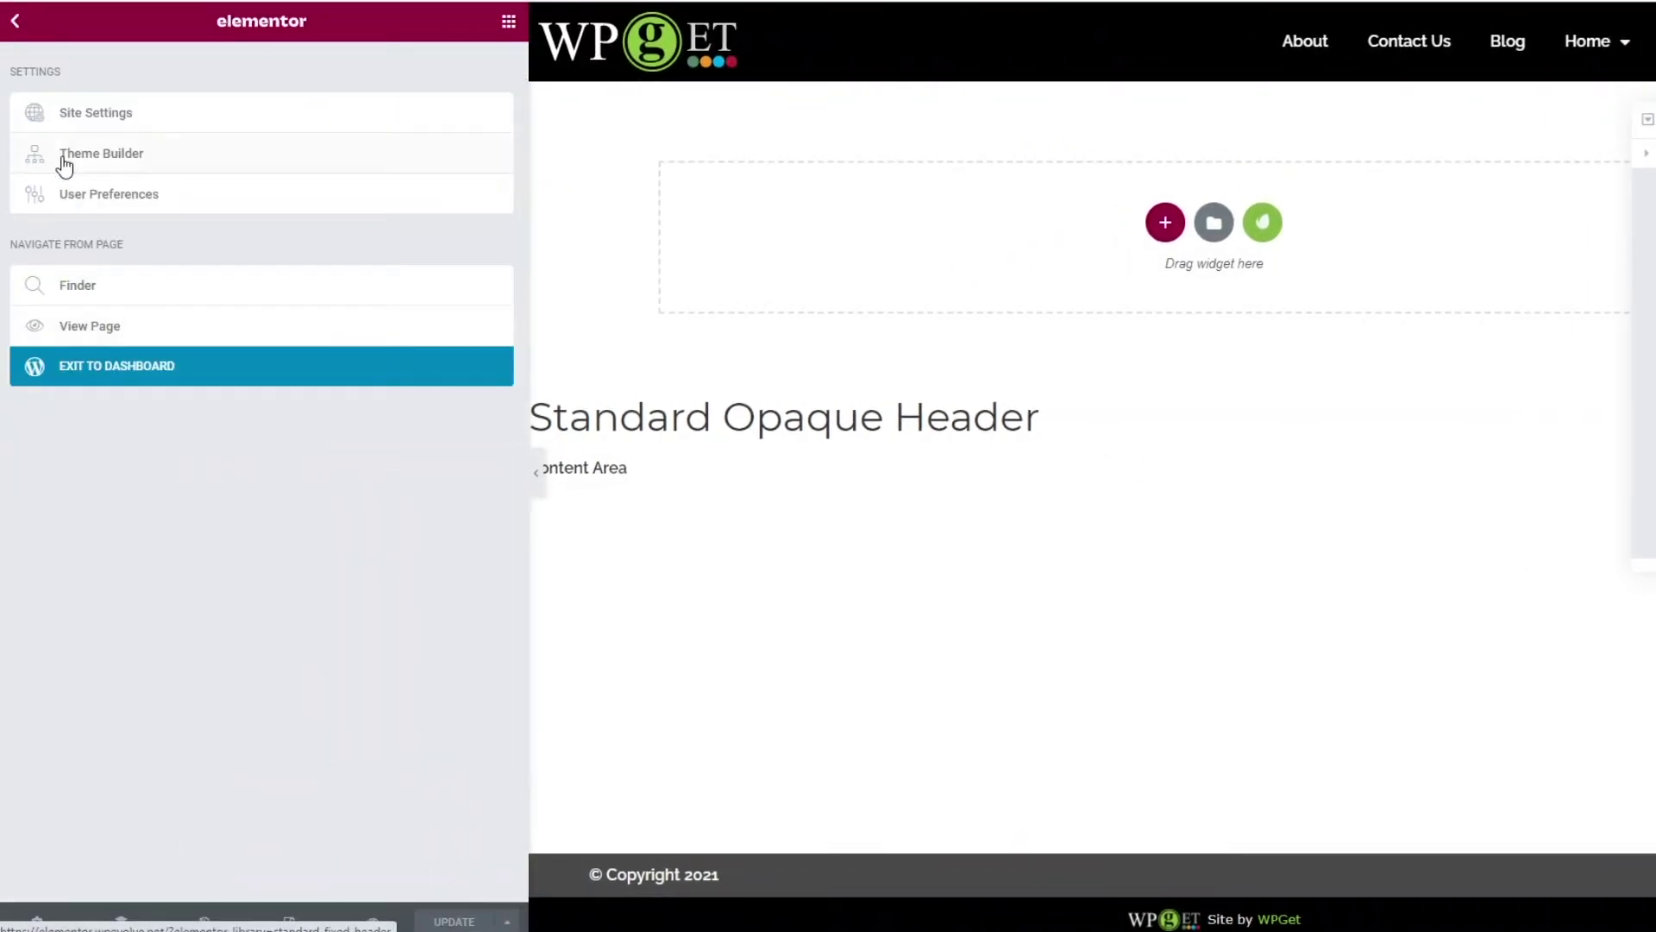
left_click(76, 112)
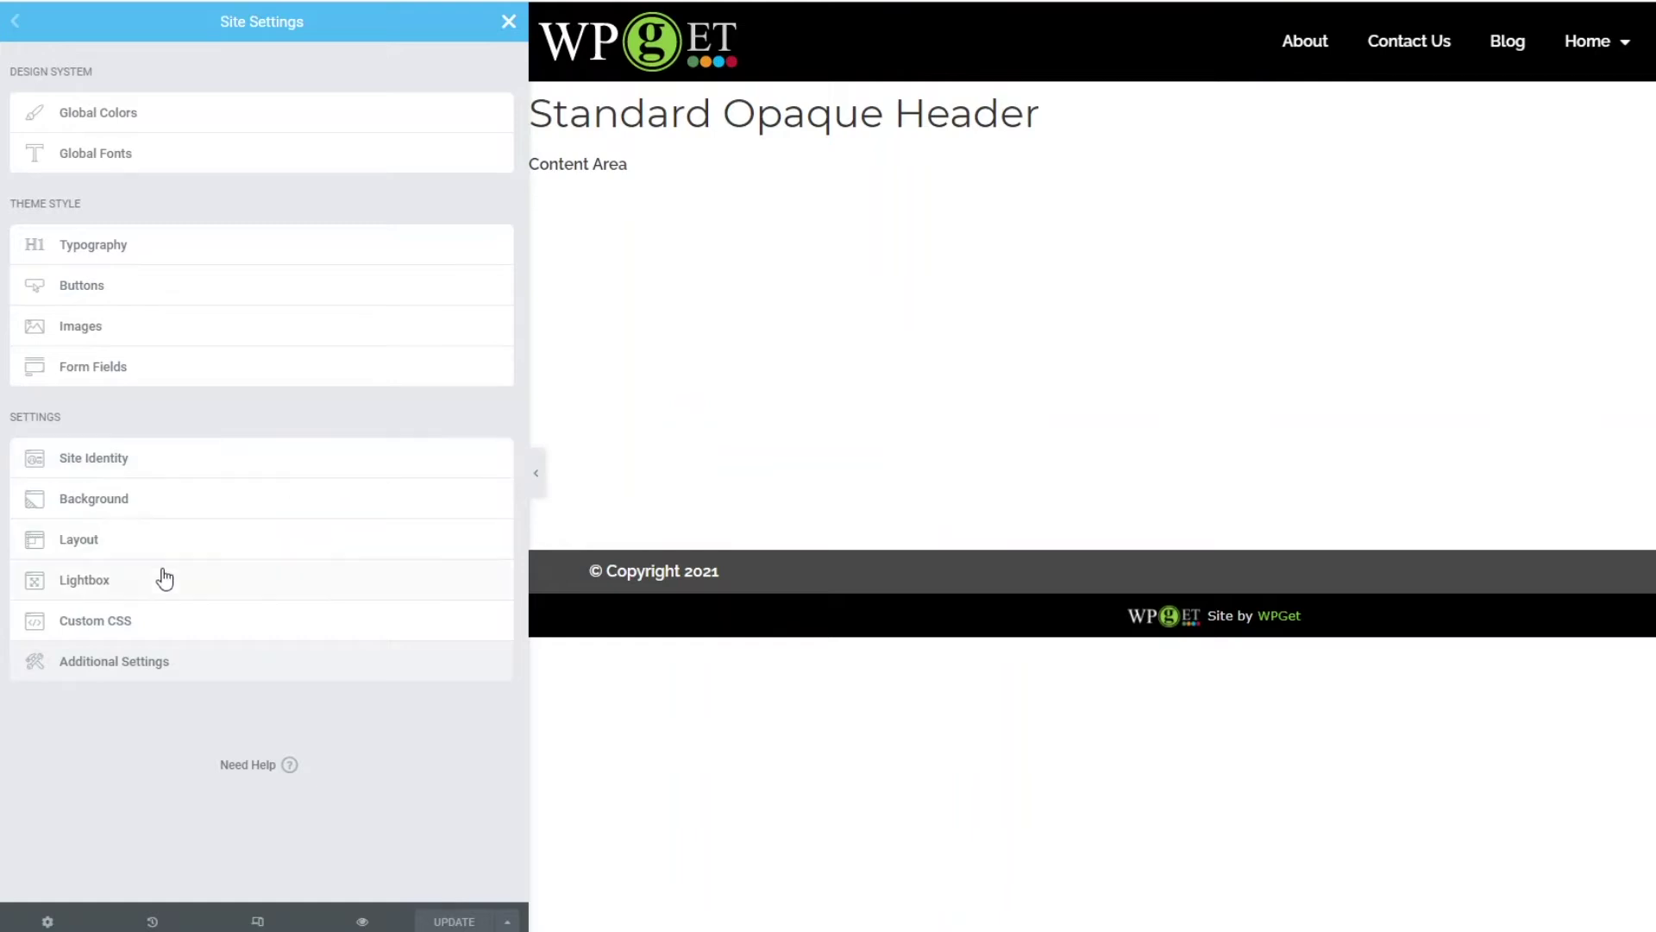
left_click(121, 618)
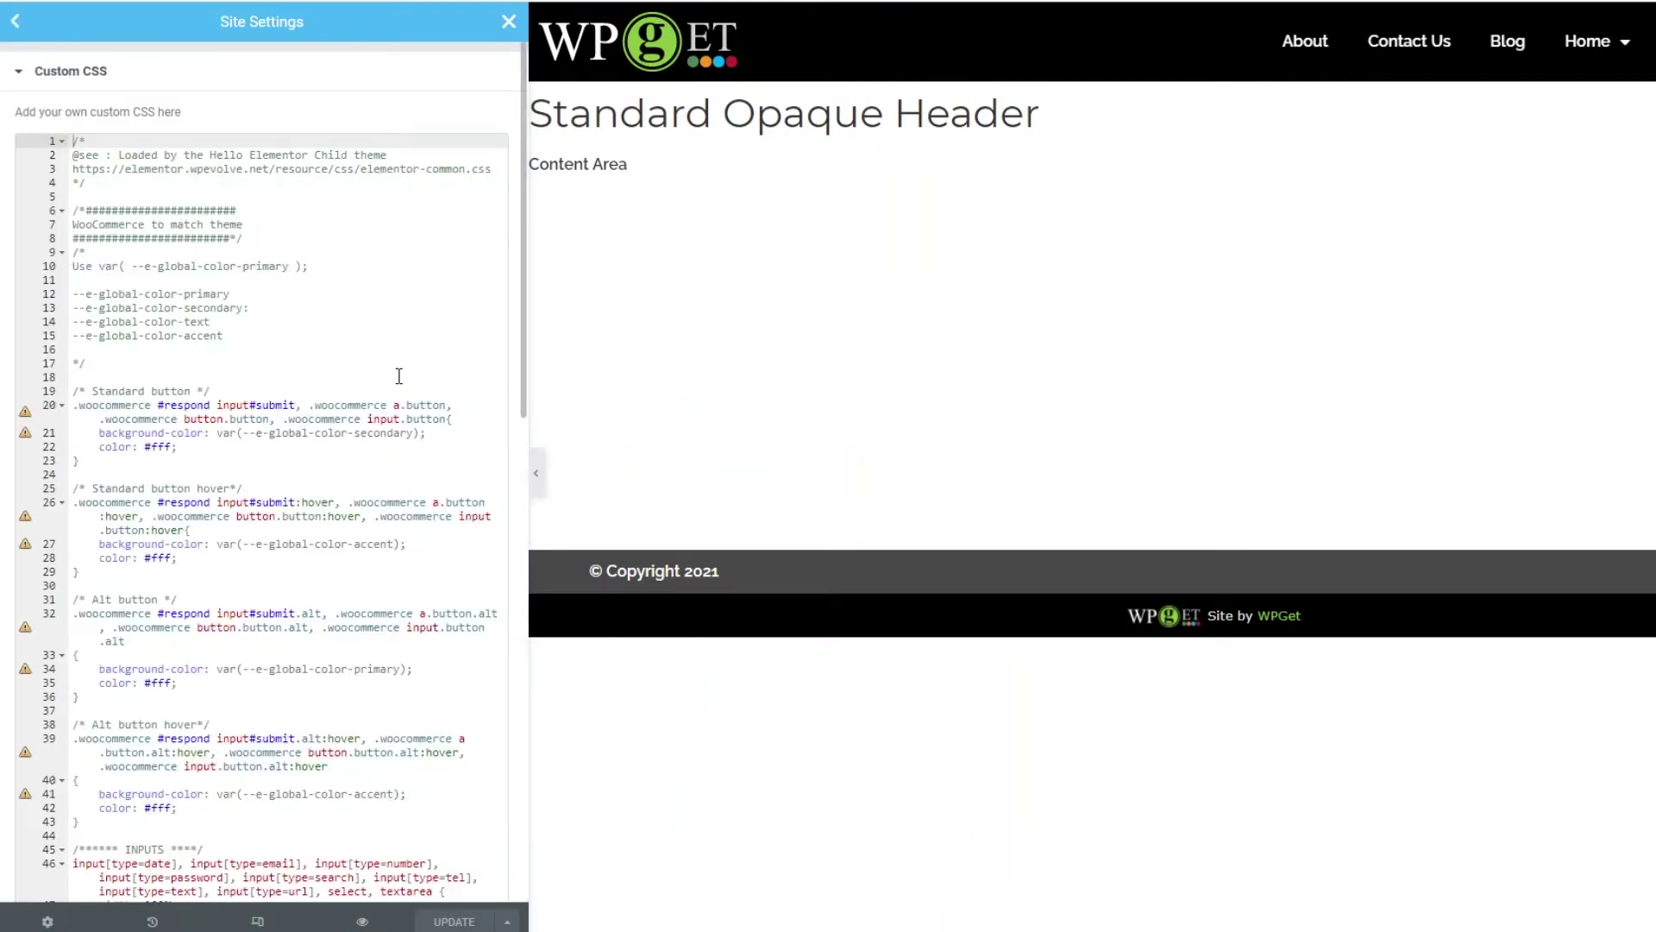
scroll(381, 390, "down", 10)
scroll(242, 198, "up", 5)
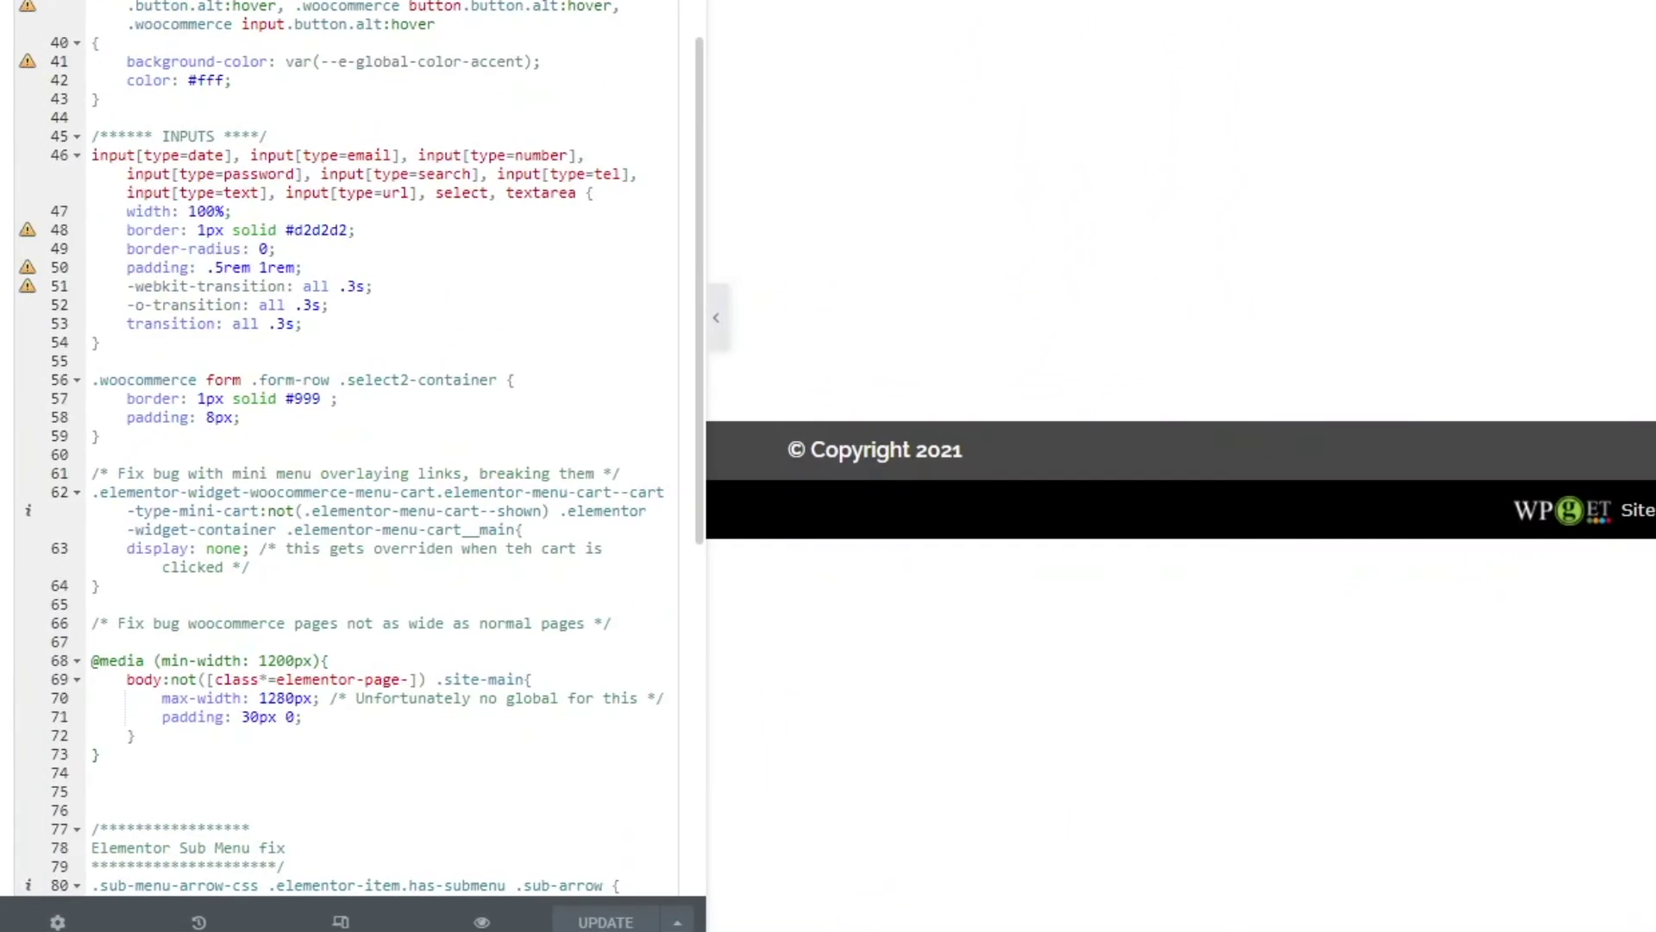
scroll(239, 256, "down", 5)
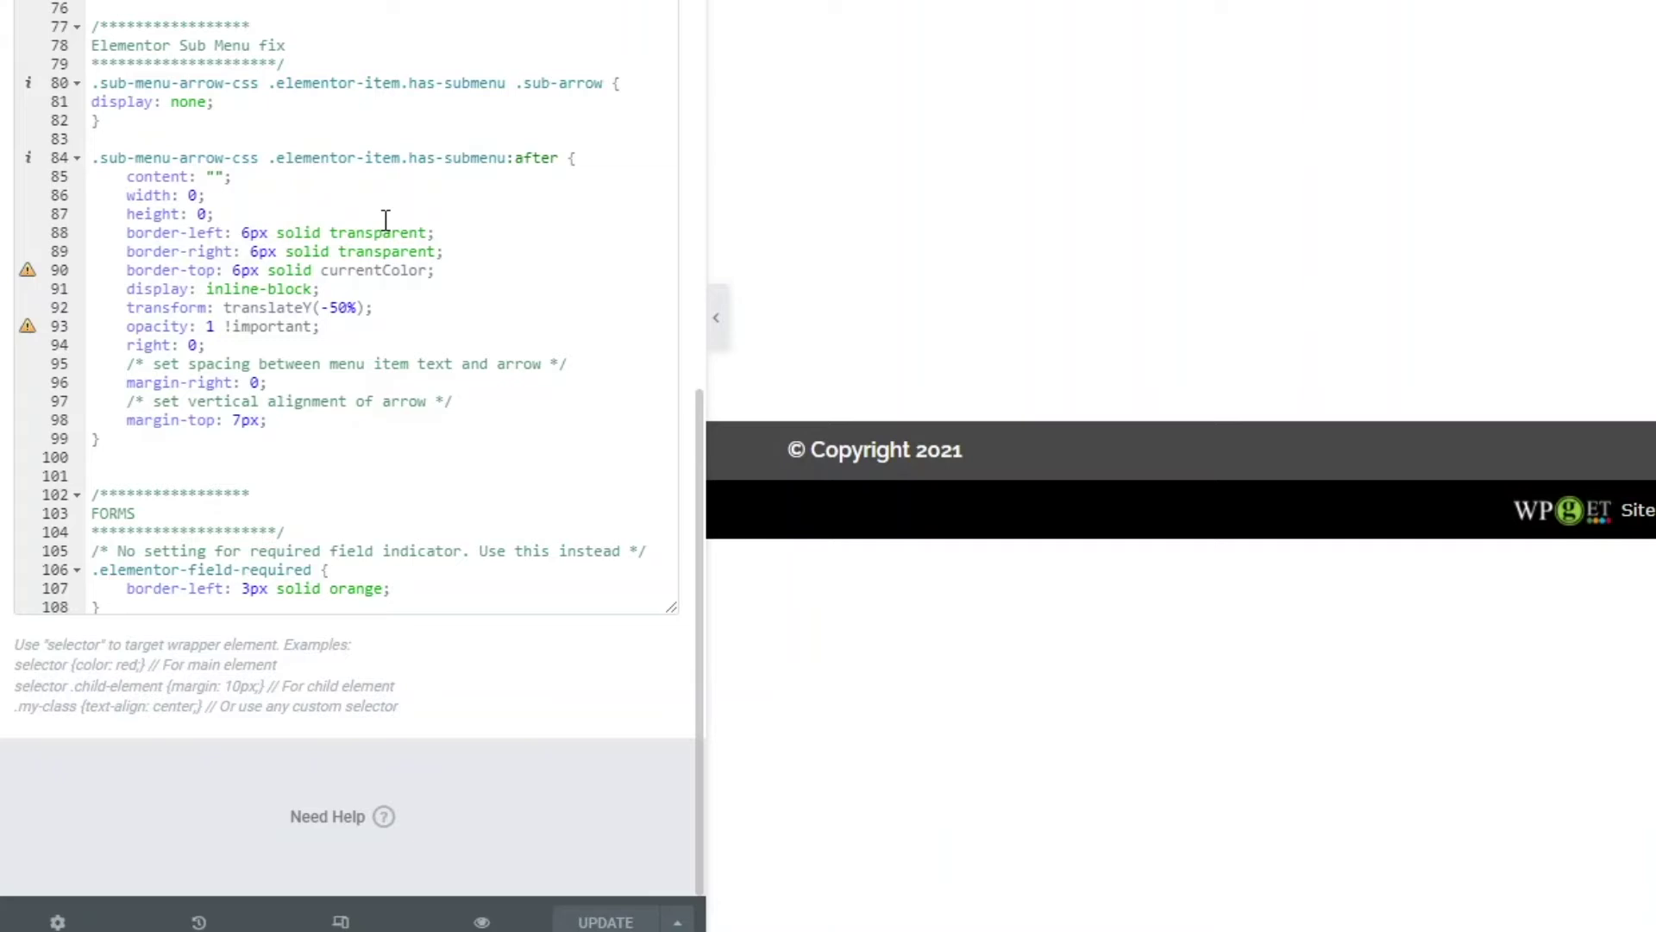
Step: Point out the Sub Menu fix comment and sub-menu-arrow-css class, then indent the display: none line
left_click(257, 44)
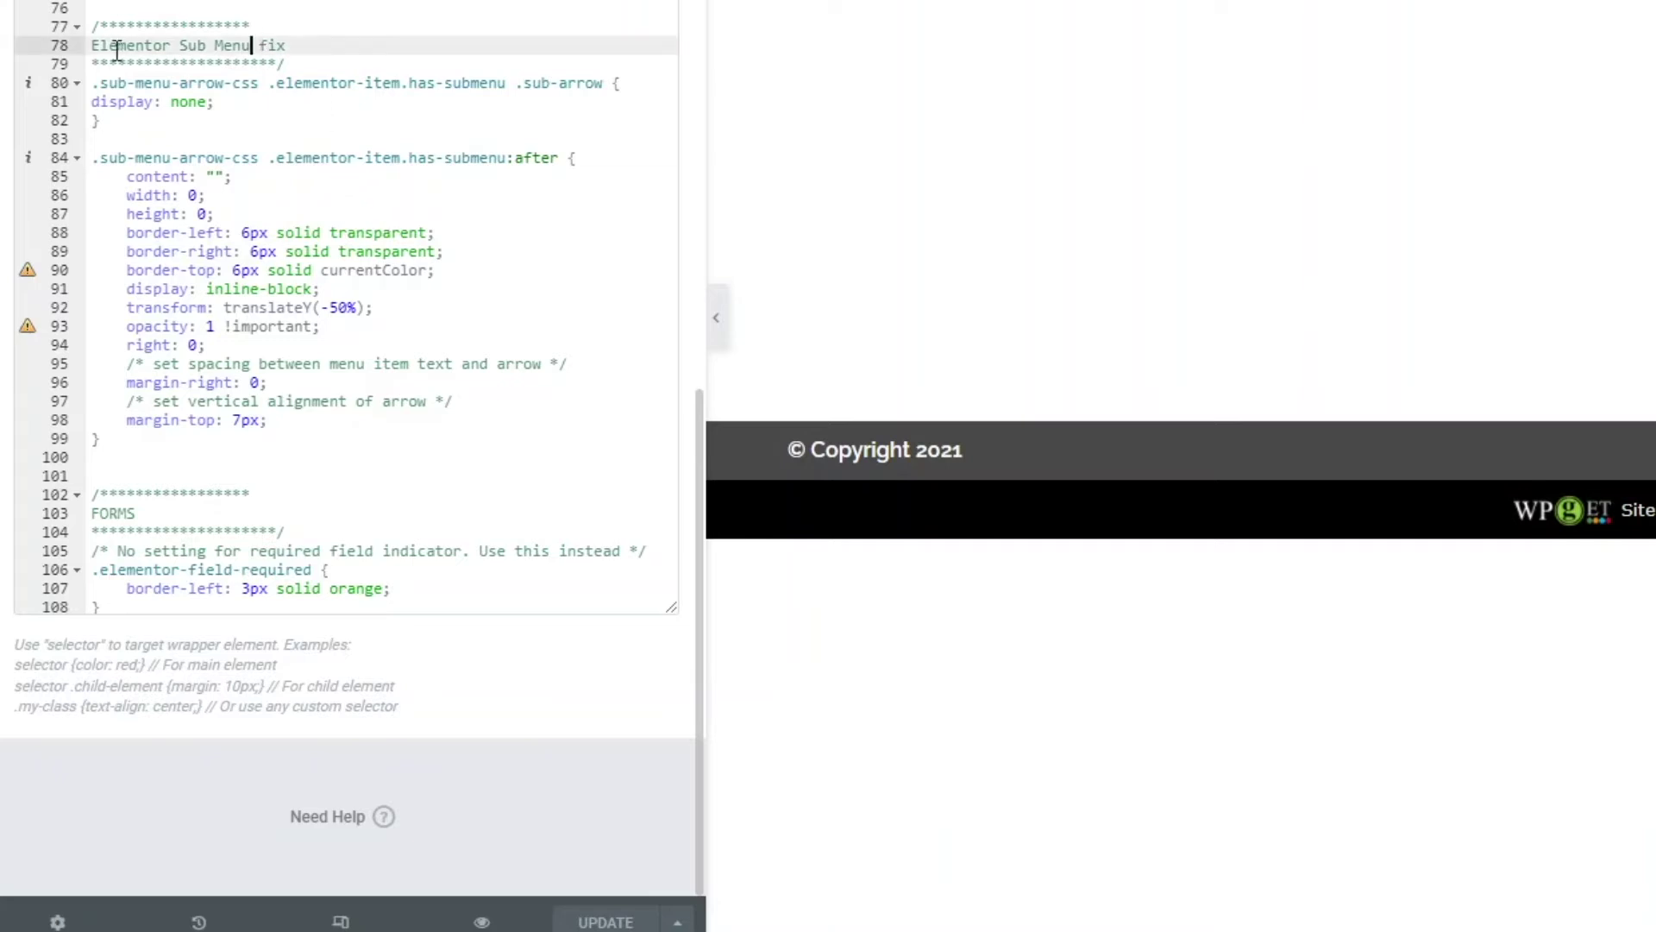
left_click_drag(95, 42, 242, 25)
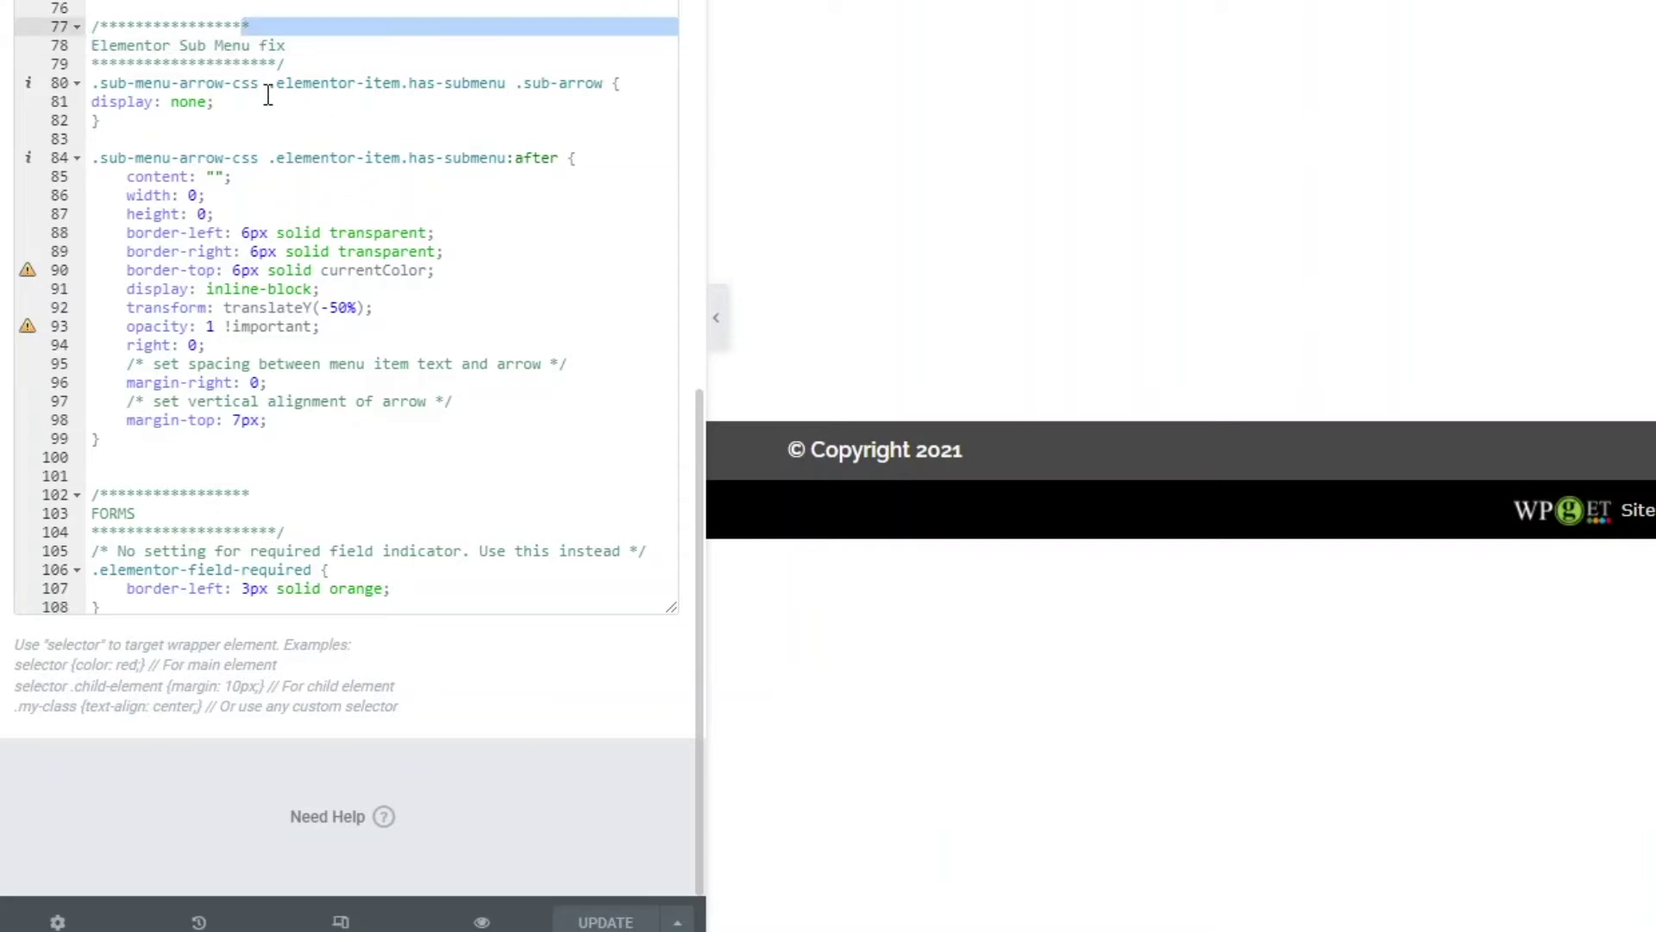
left_click_drag(258, 83, 102, 83)
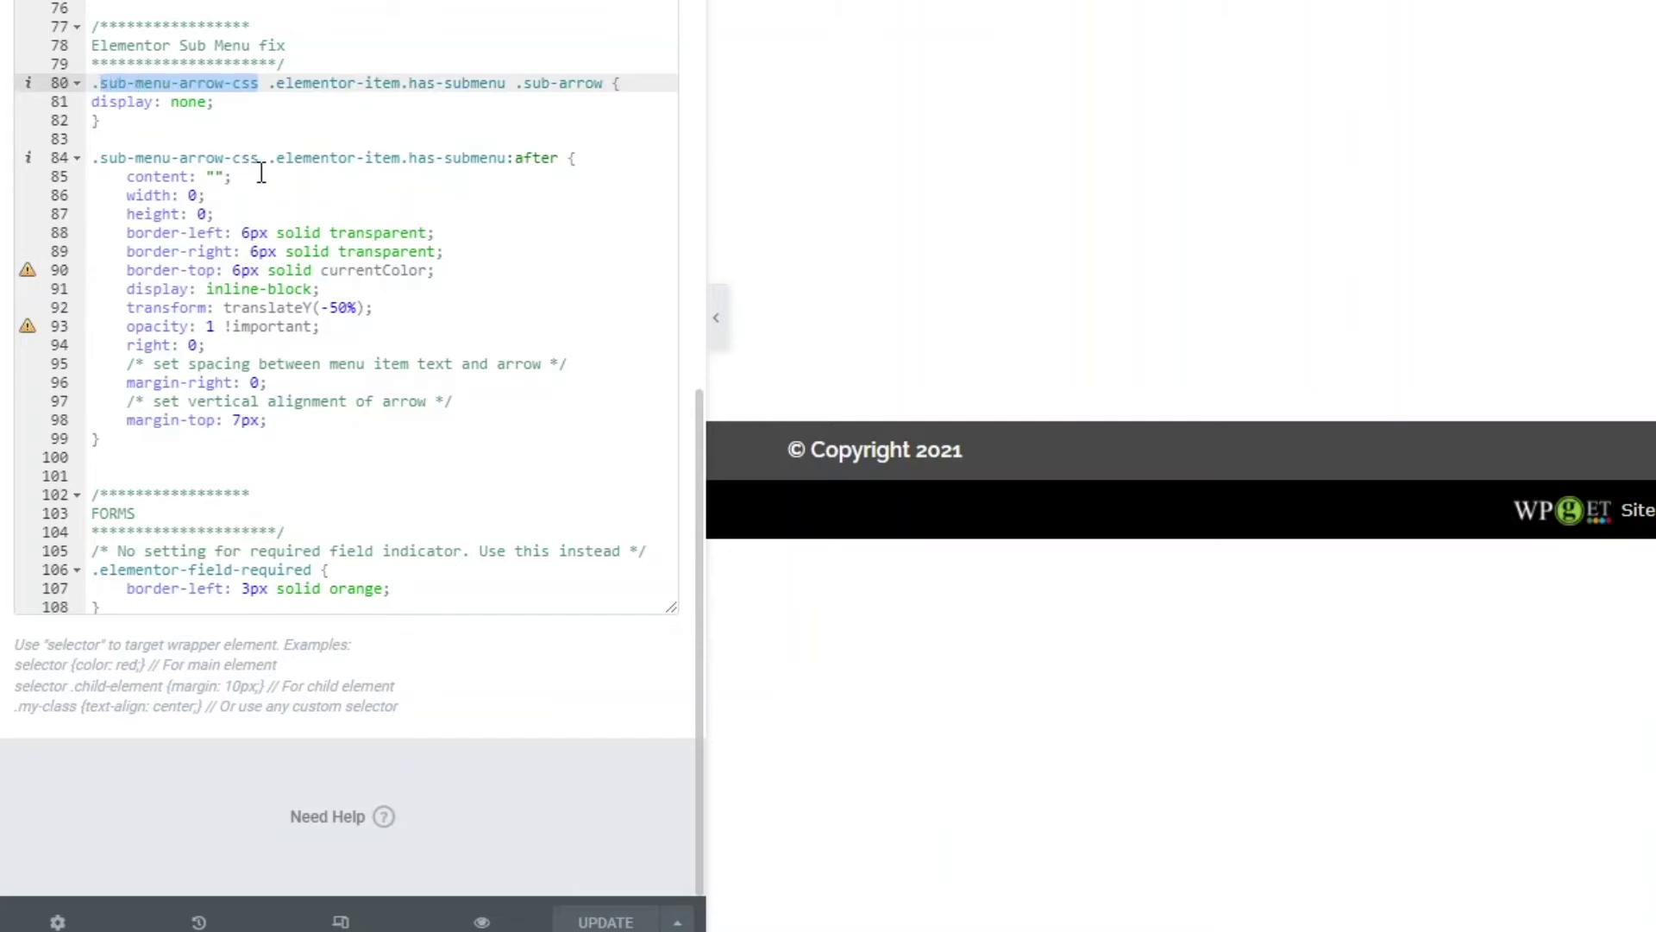
left_click(91, 105)
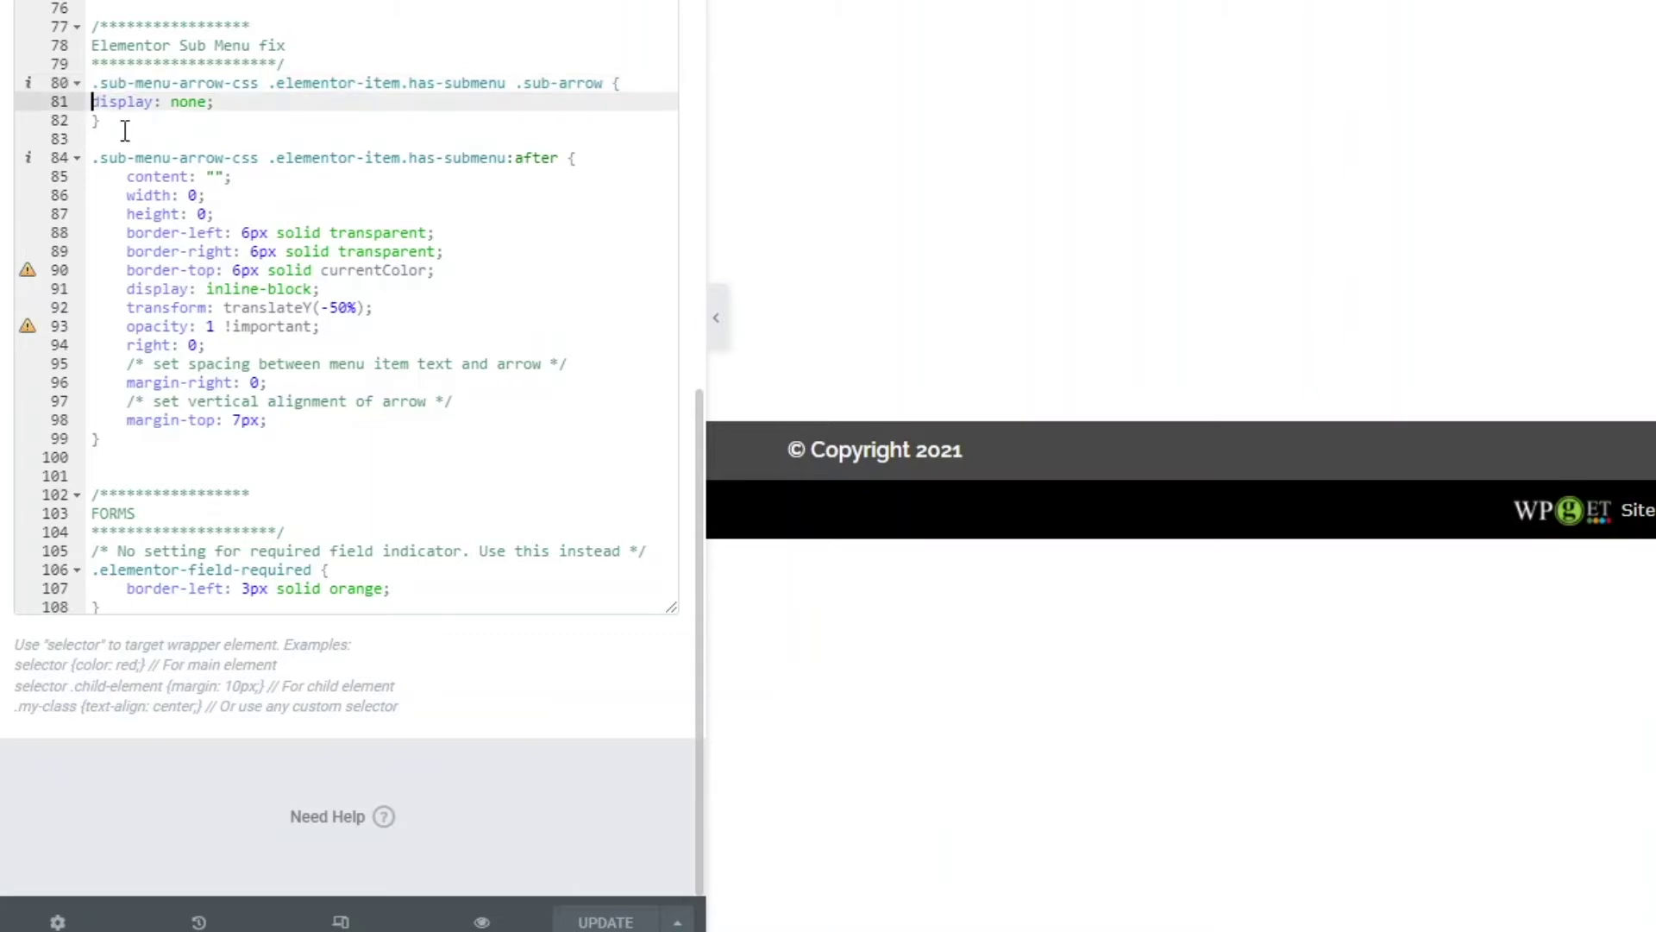
key("Tab")
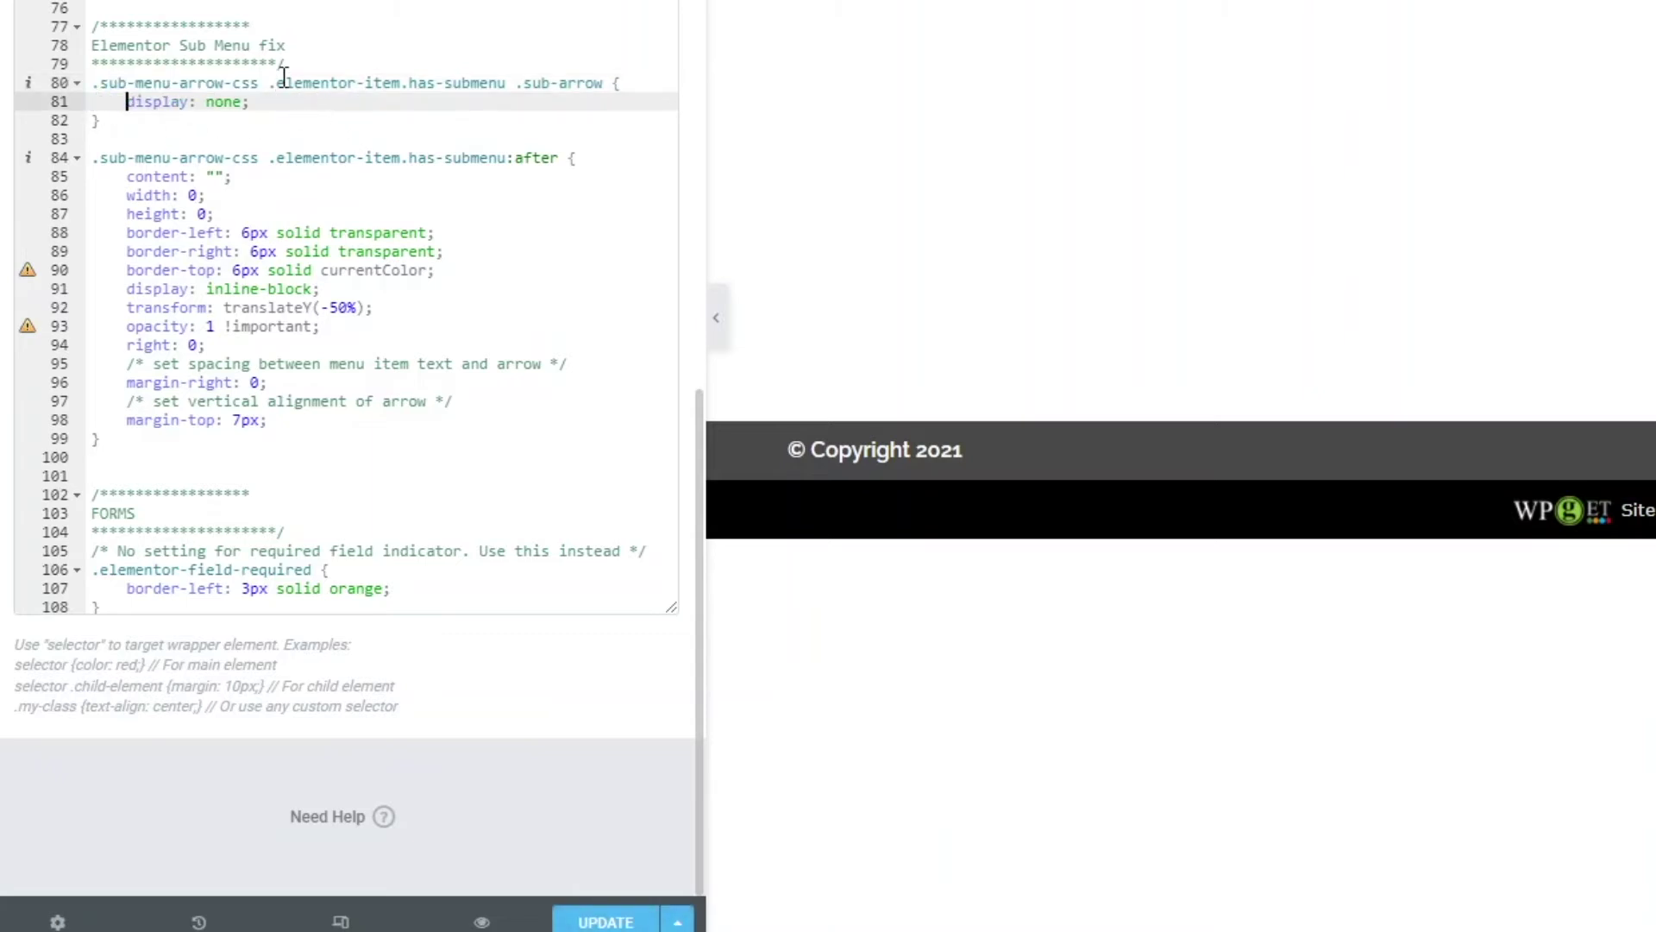
Step: Highlight the first selector's elementor-item and sub-arrow parts plus its display: none and height: 0 rules
left_click_drag(276, 83, 526, 86)
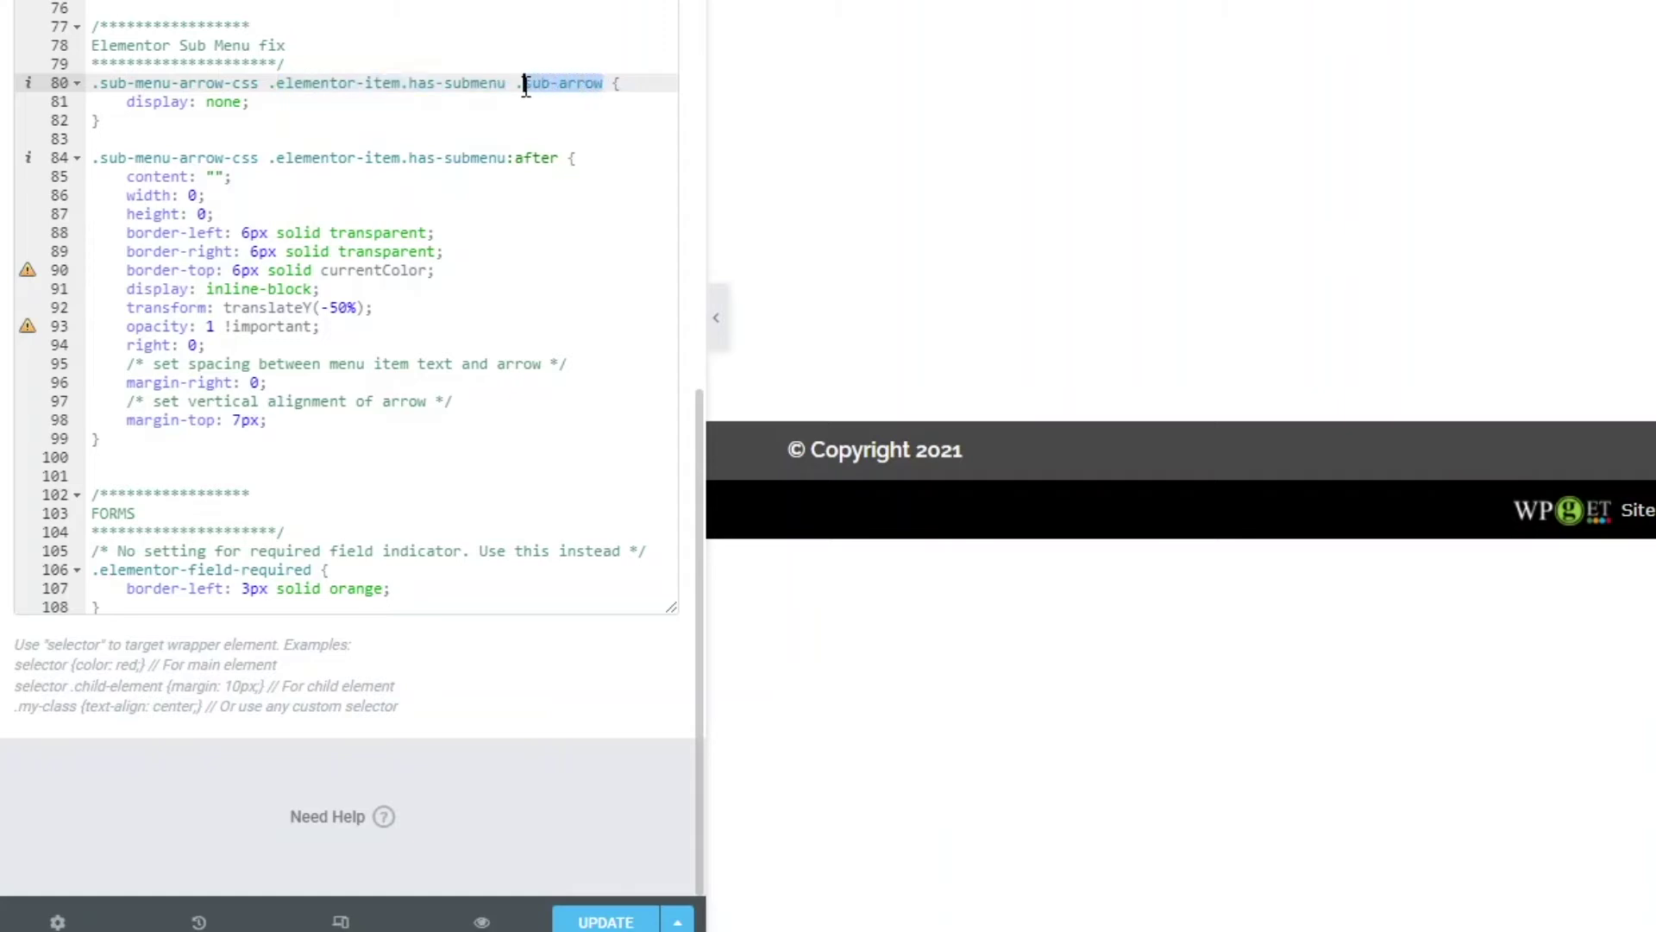
left_click_drag(523, 83, 592, 100)
left_click(578, 84)
left_click_drag(611, 82, 523, 87)
left_click_drag(243, 103, 135, 102)
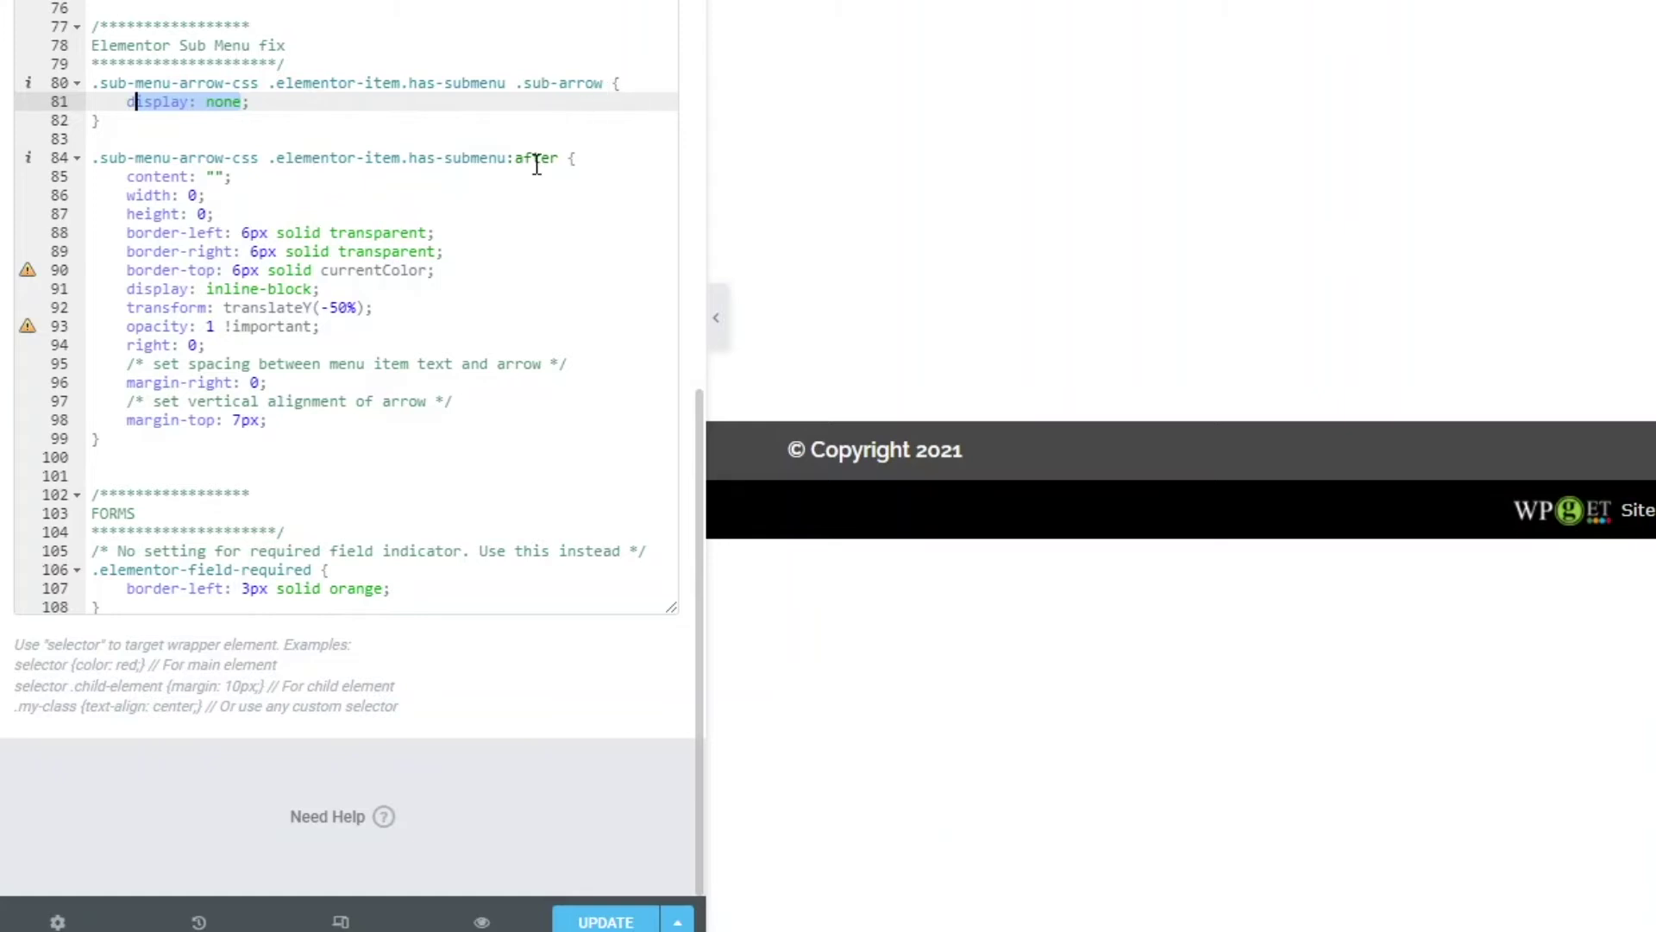
left_click(376, 212)
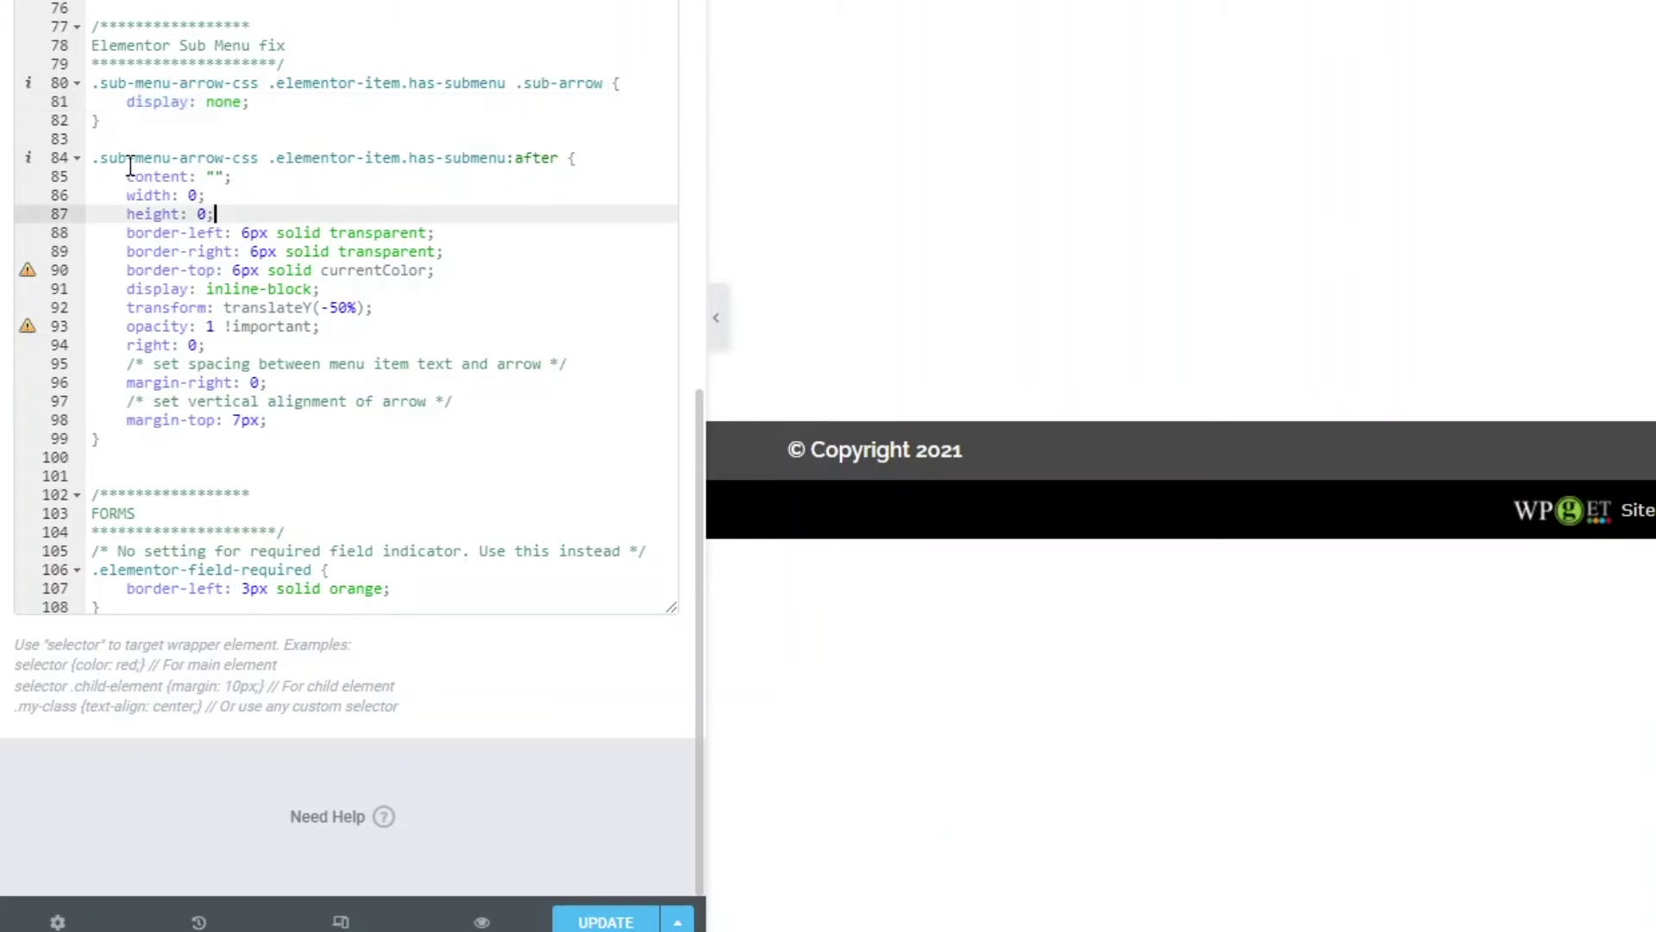
Step: Review the line 84 arrow selector and its lines 85–98 declarations, then save the CSS with UPDATE
left_click(260, 160)
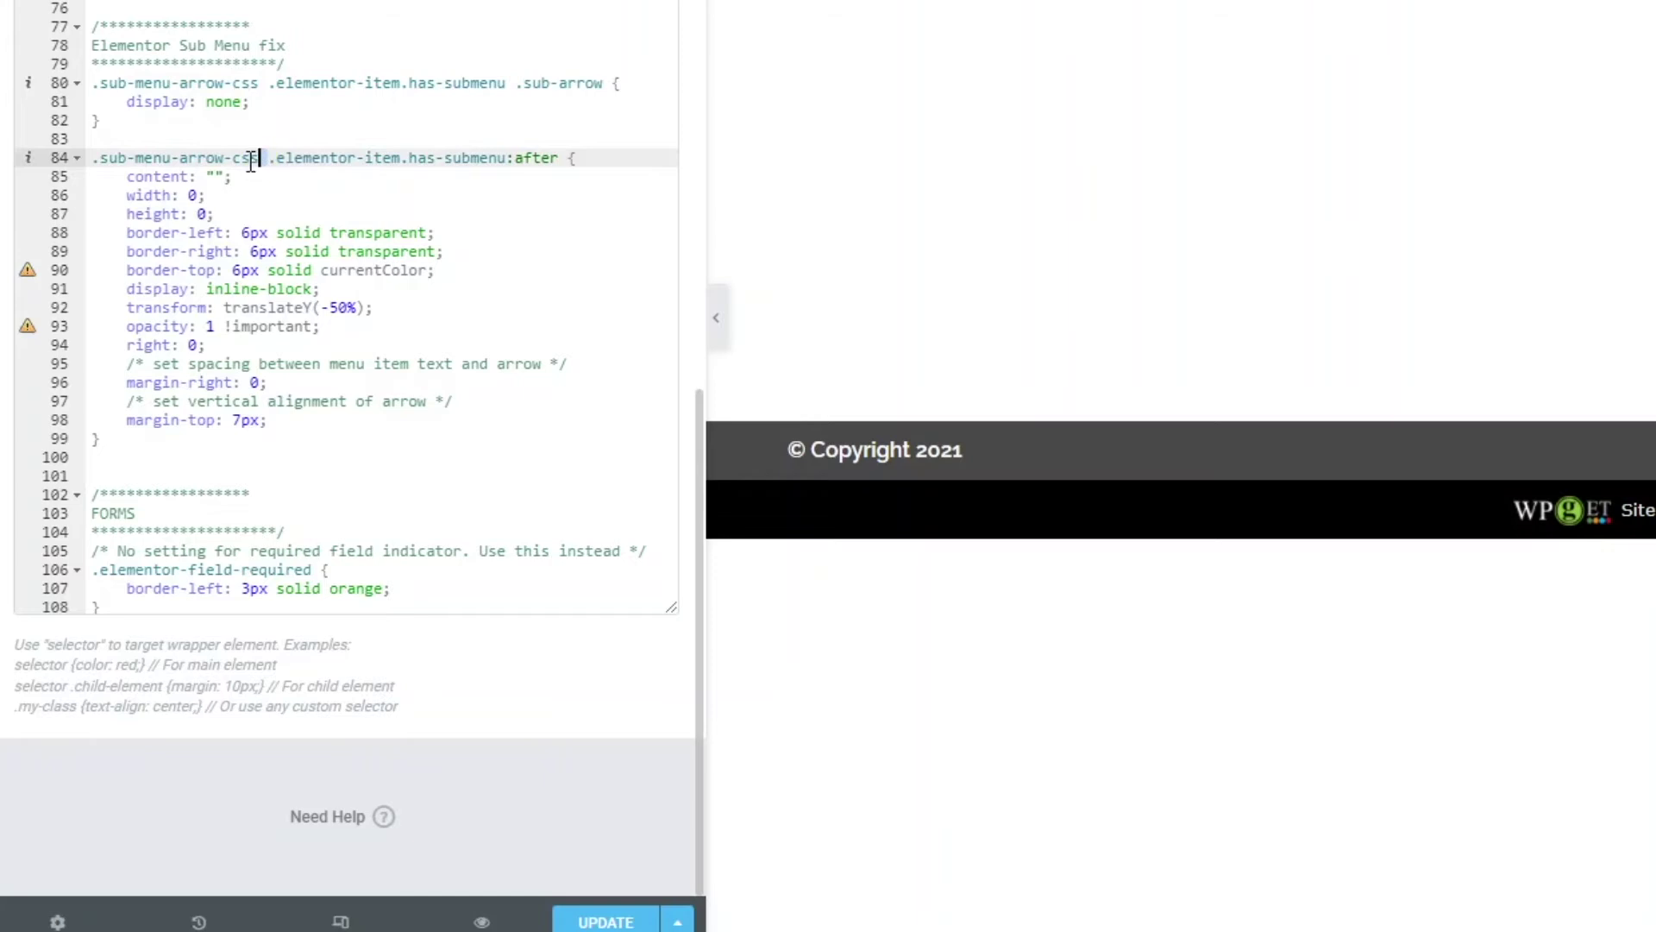
left_click_drag(111, 82, 231, 83)
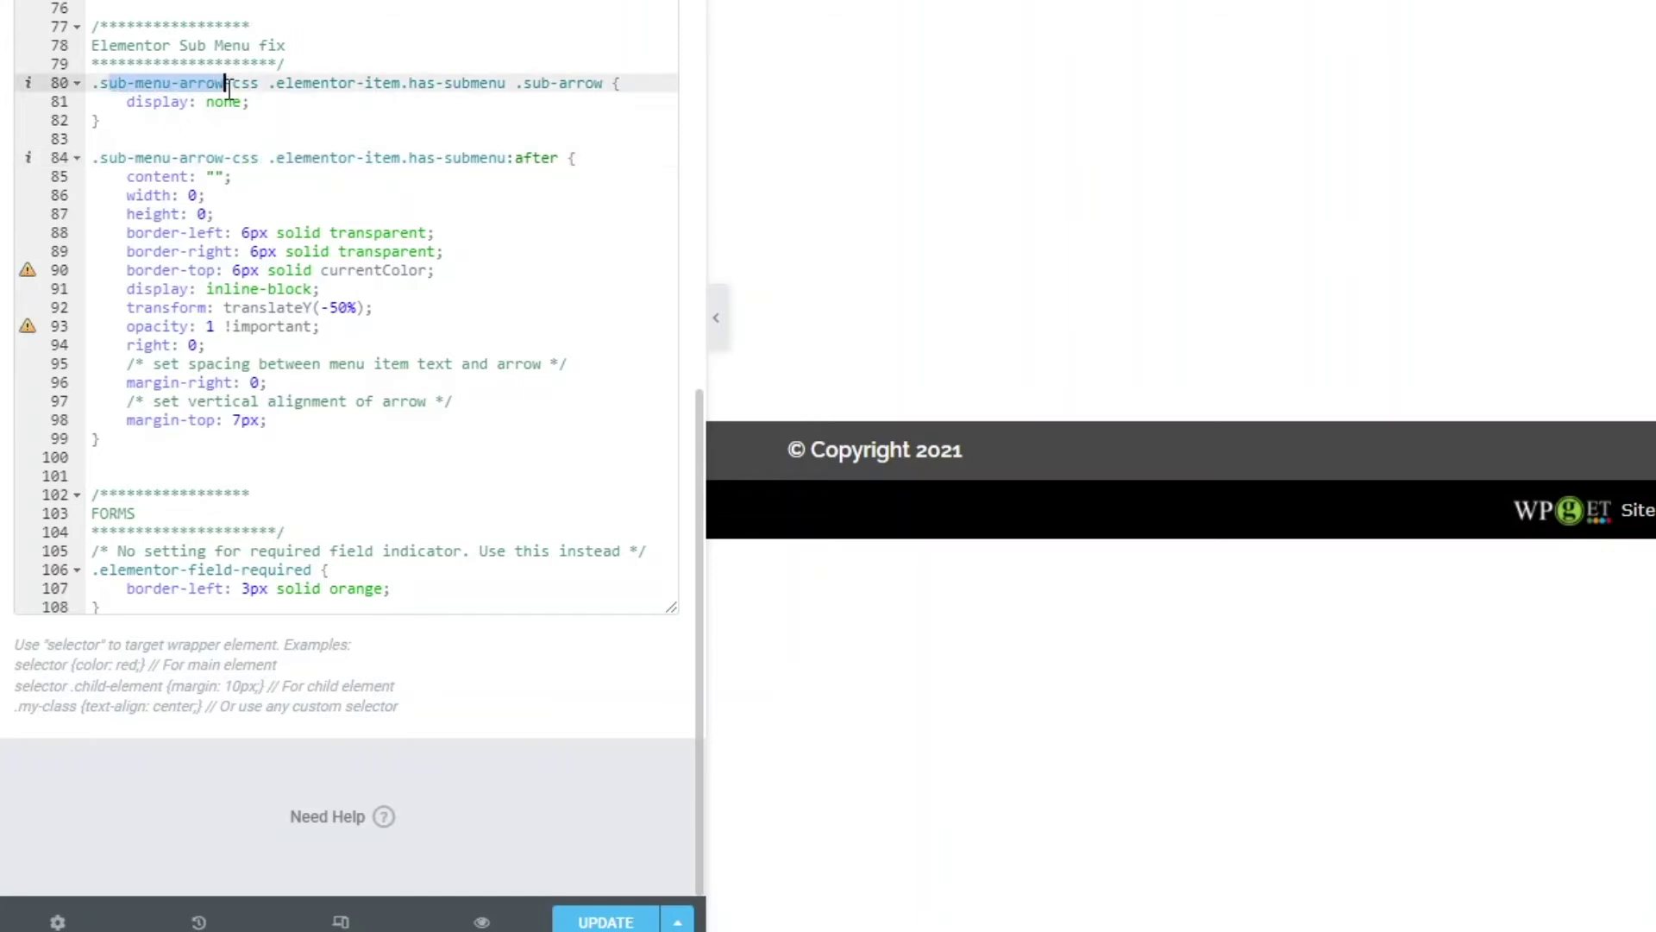
left_click_drag(257, 160, 100, 166)
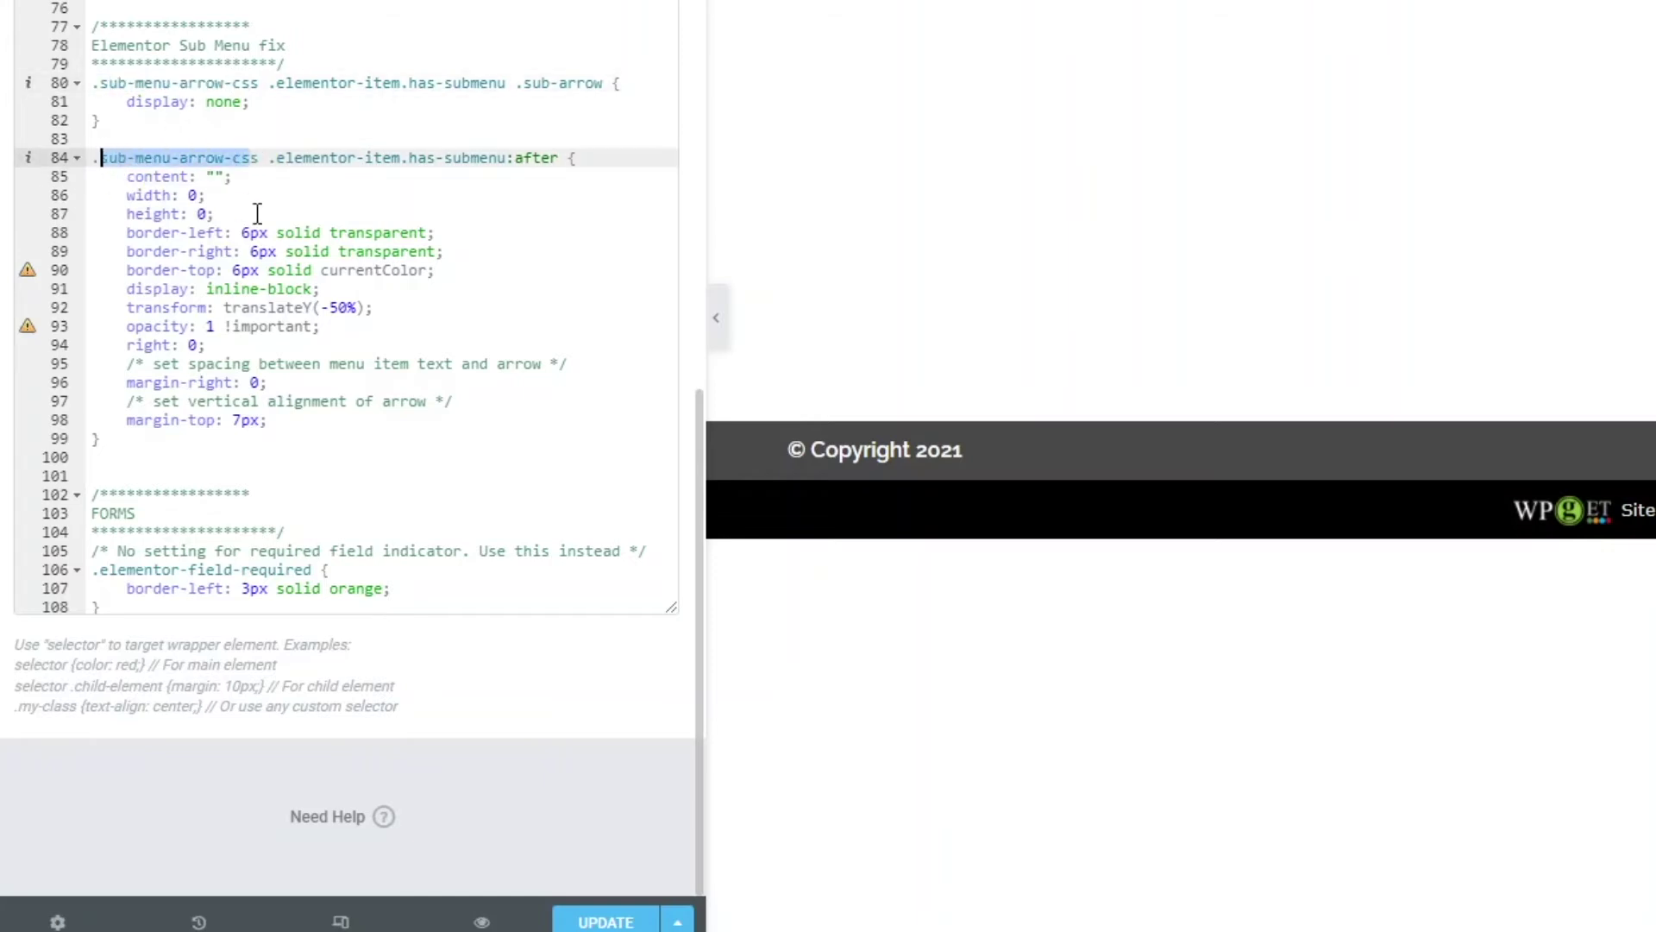
left_click(327, 211)
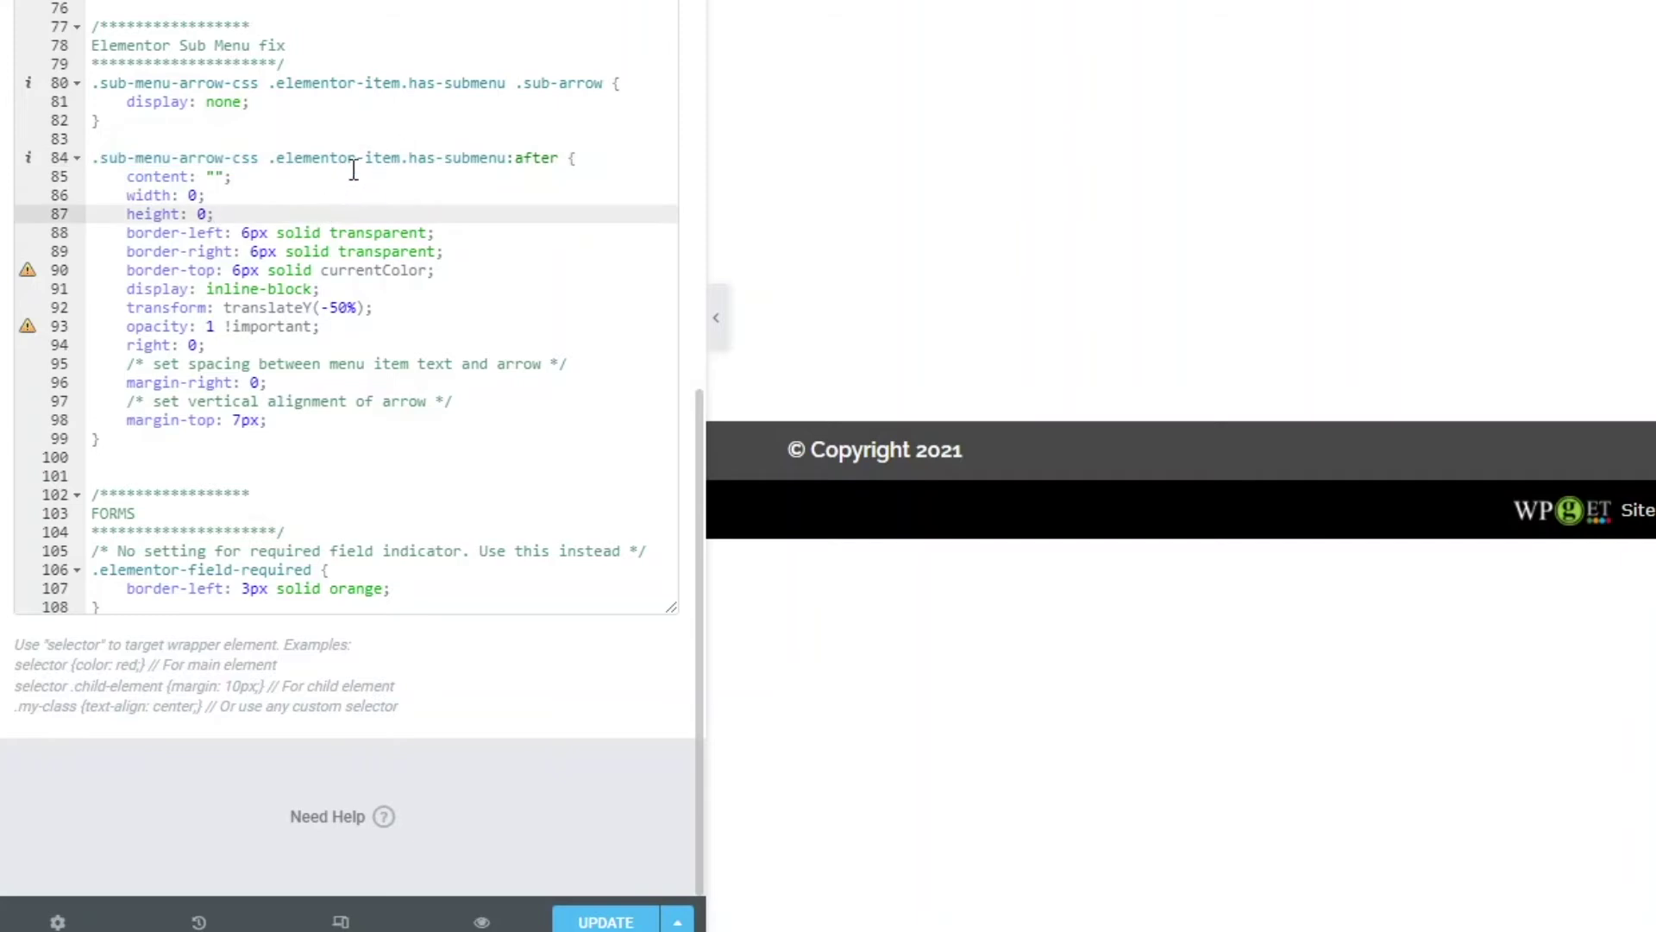
left_click_drag(278, 159, 402, 153)
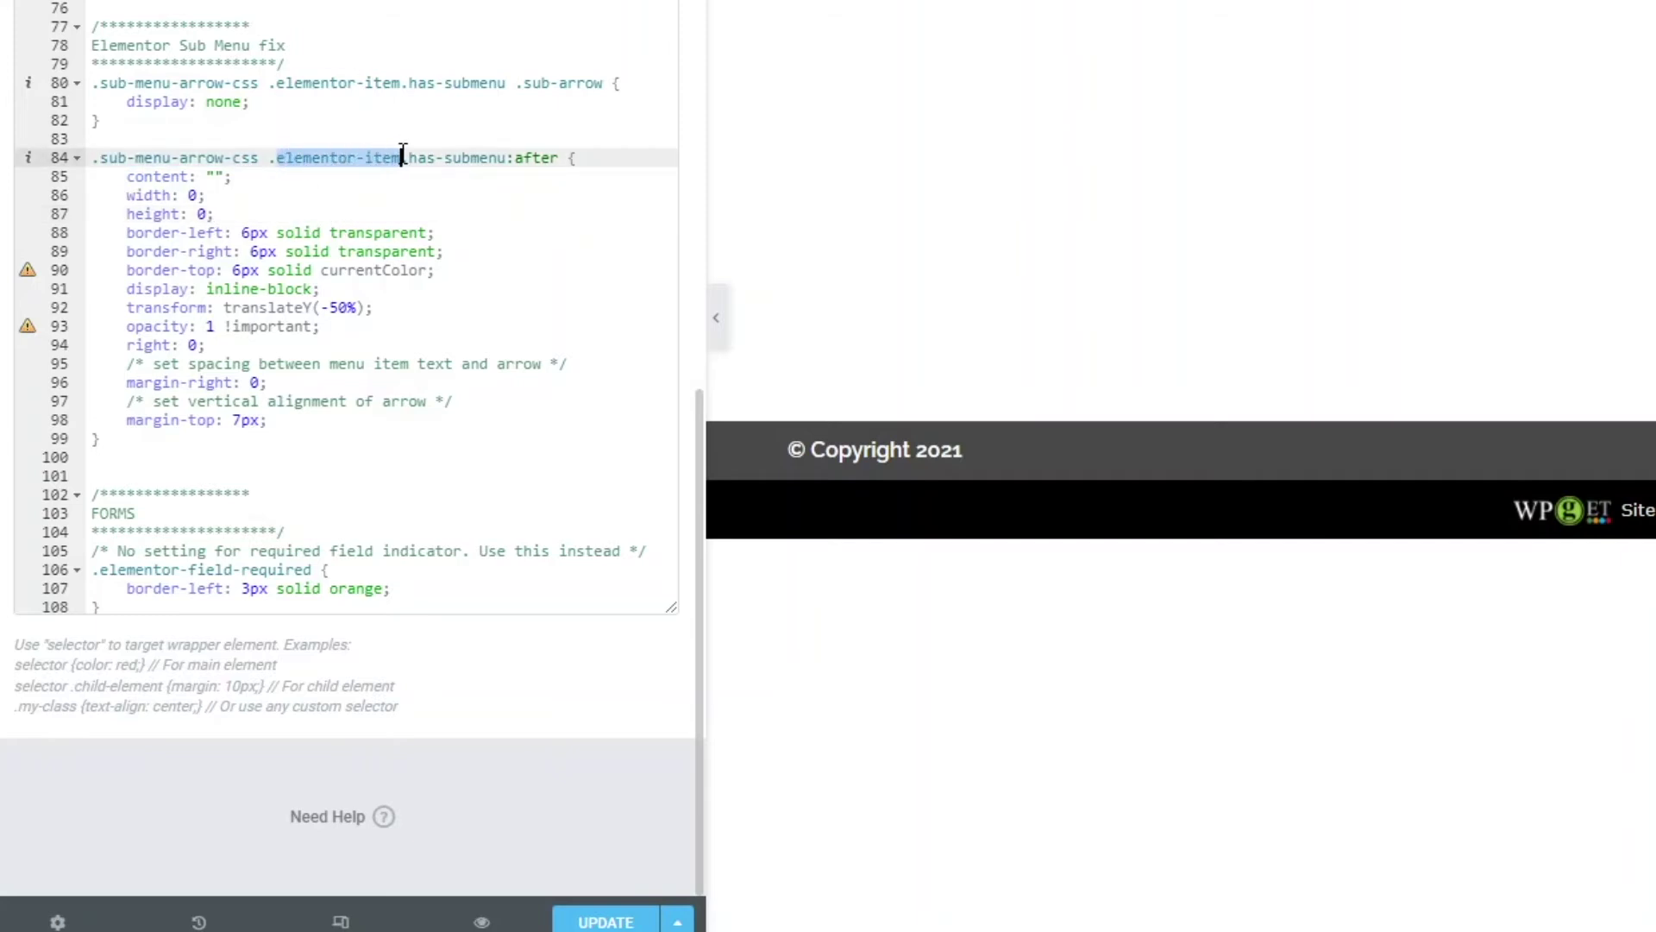
left_click_drag(507, 158, 402, 158)
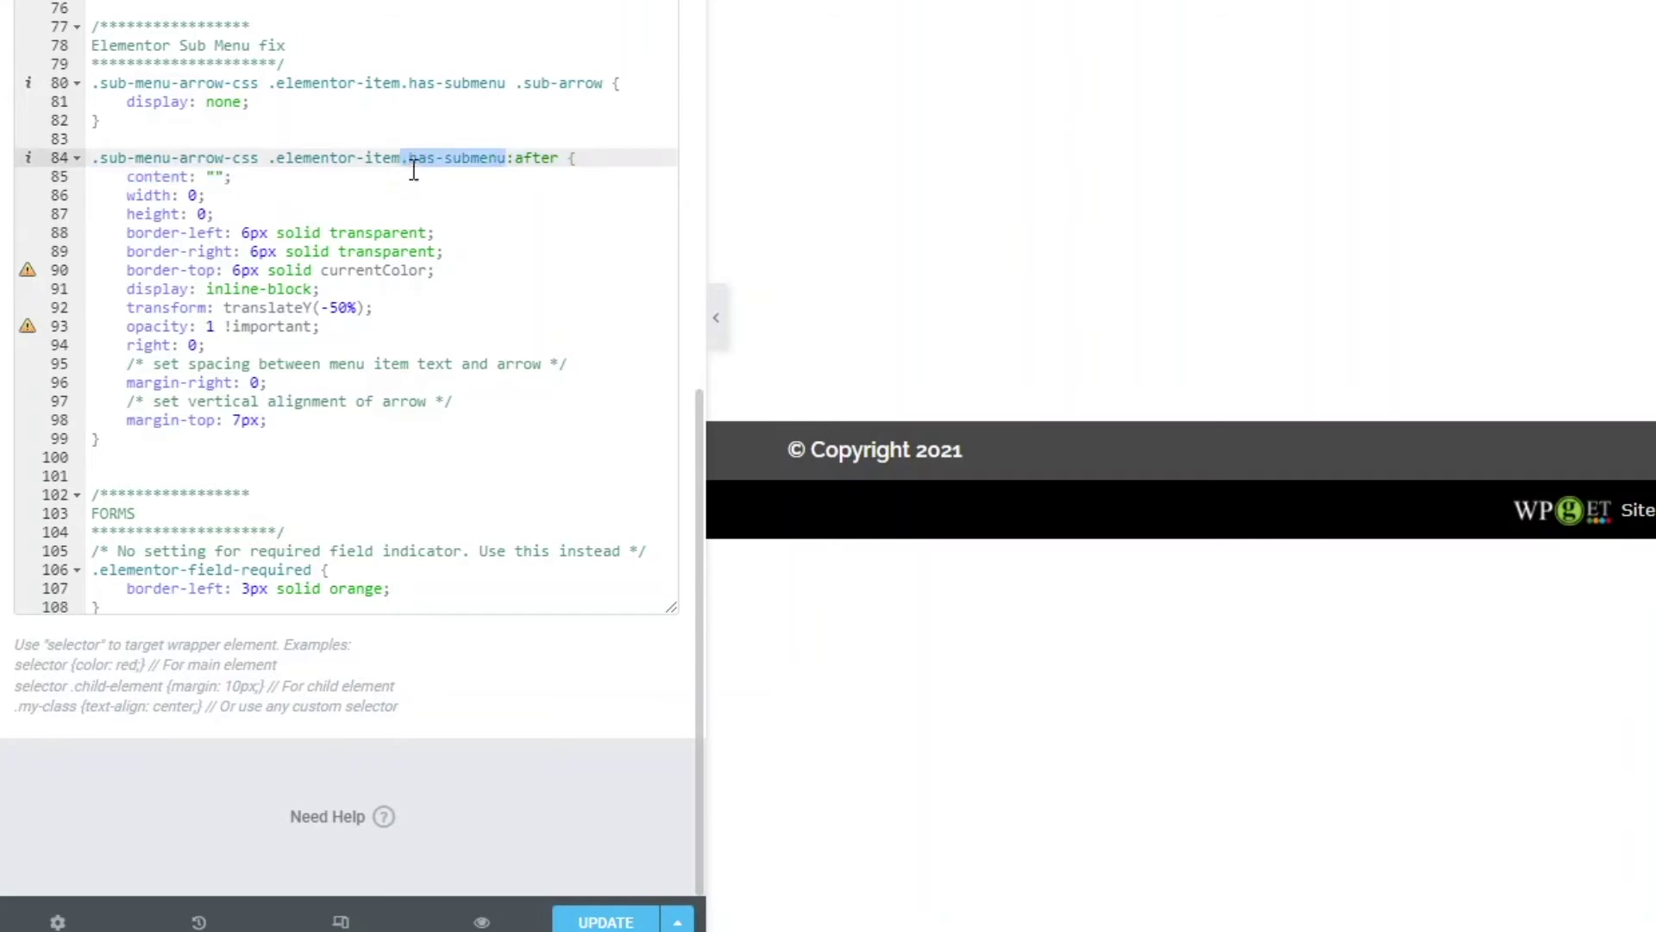
left_click(520, 160)
left_click_drag(126, 176, 329, 413)
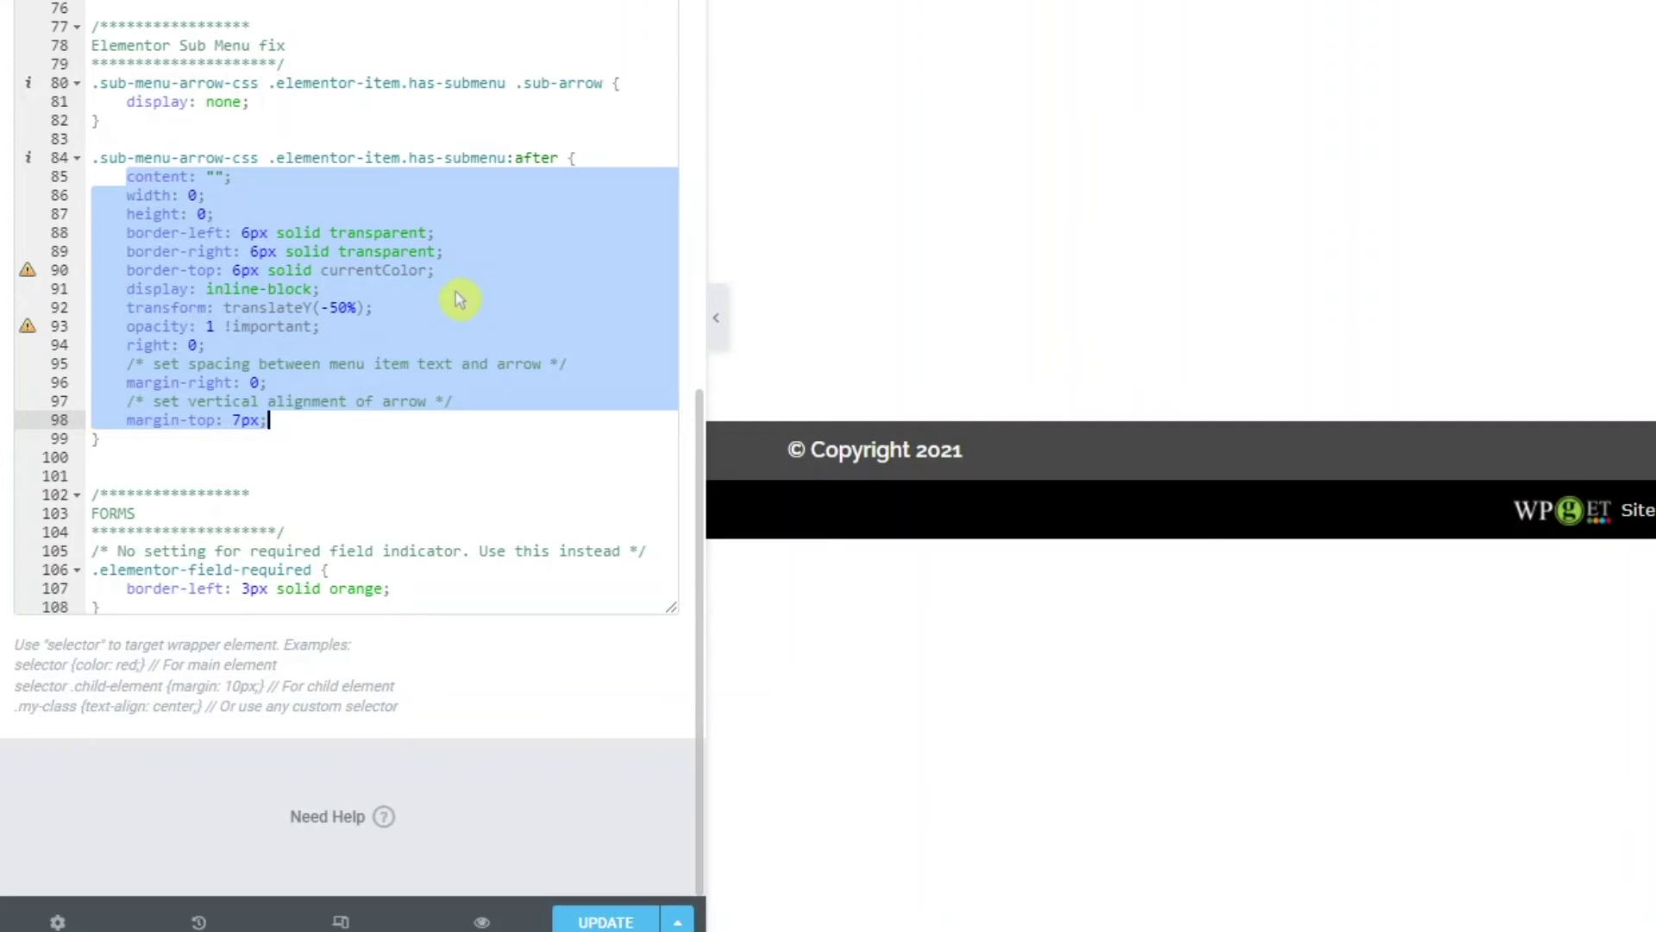
left_click(267, 186)
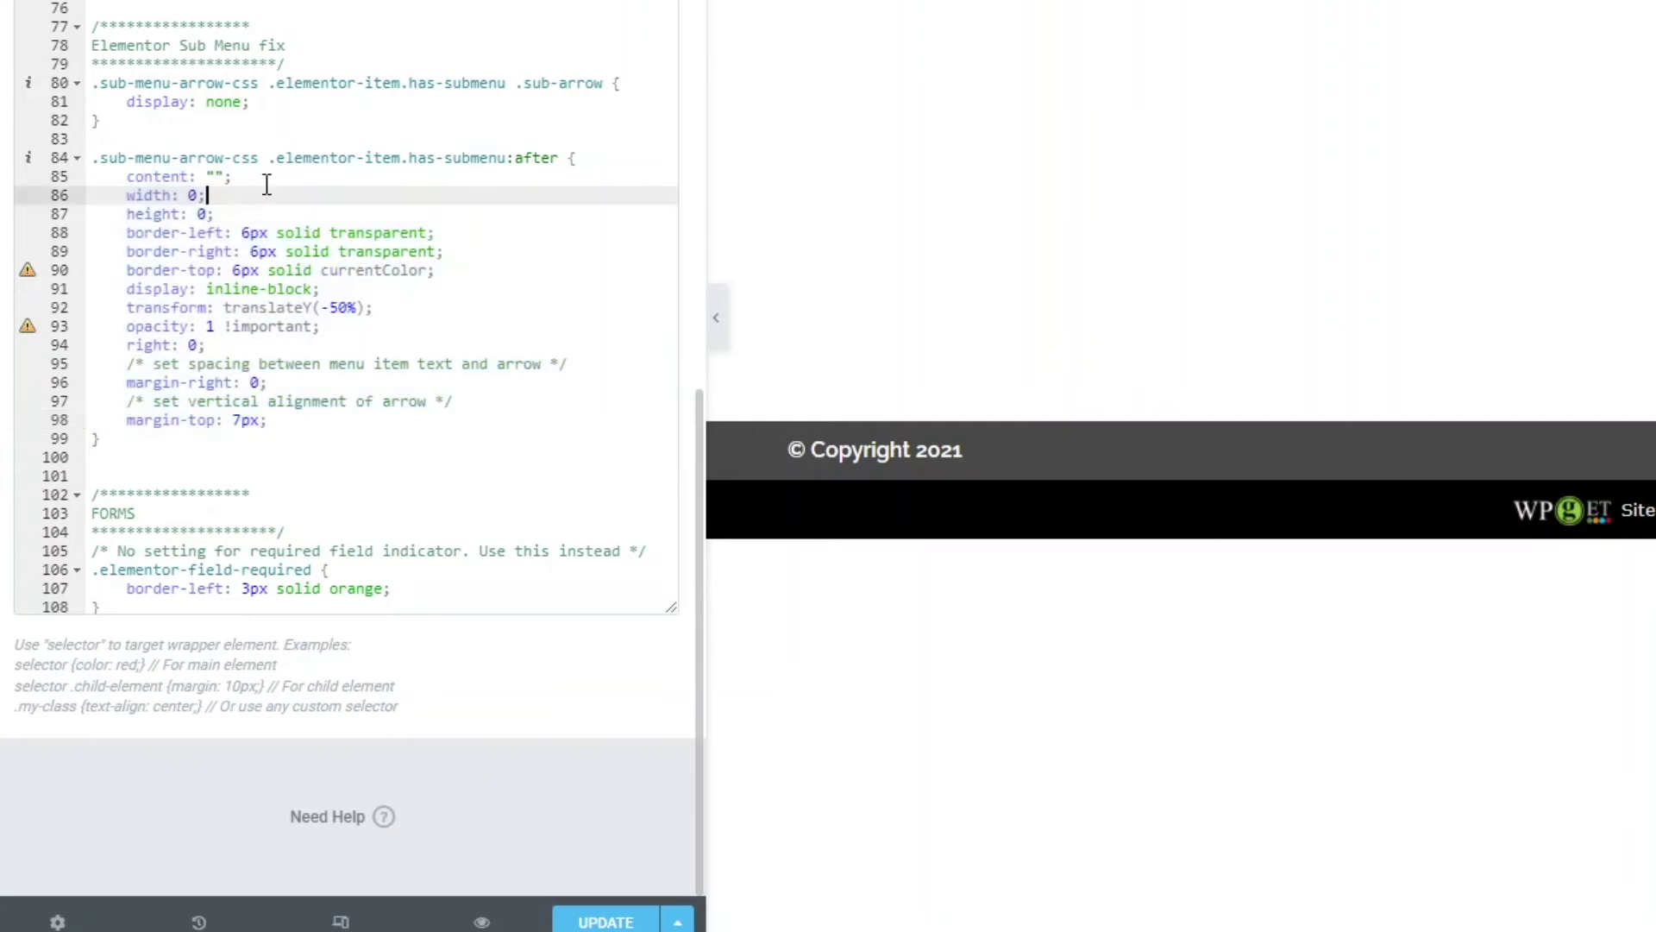
left_click_drag(258, 157, 116, 173)
key("ctrl+c")
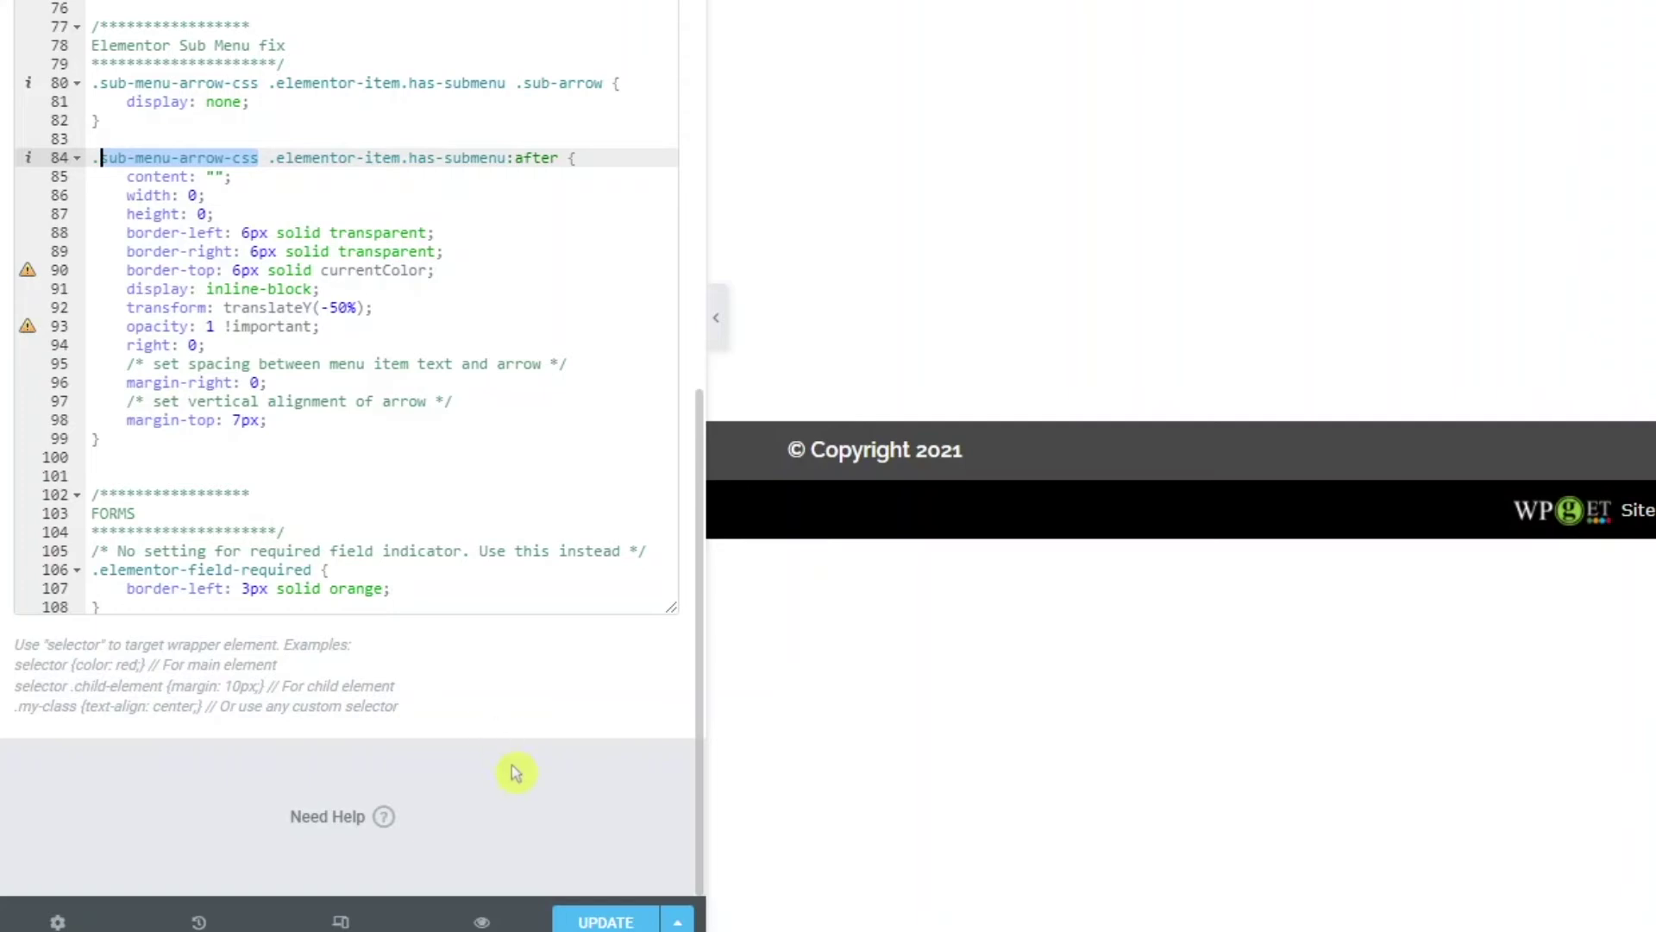
left_click(606, 921)
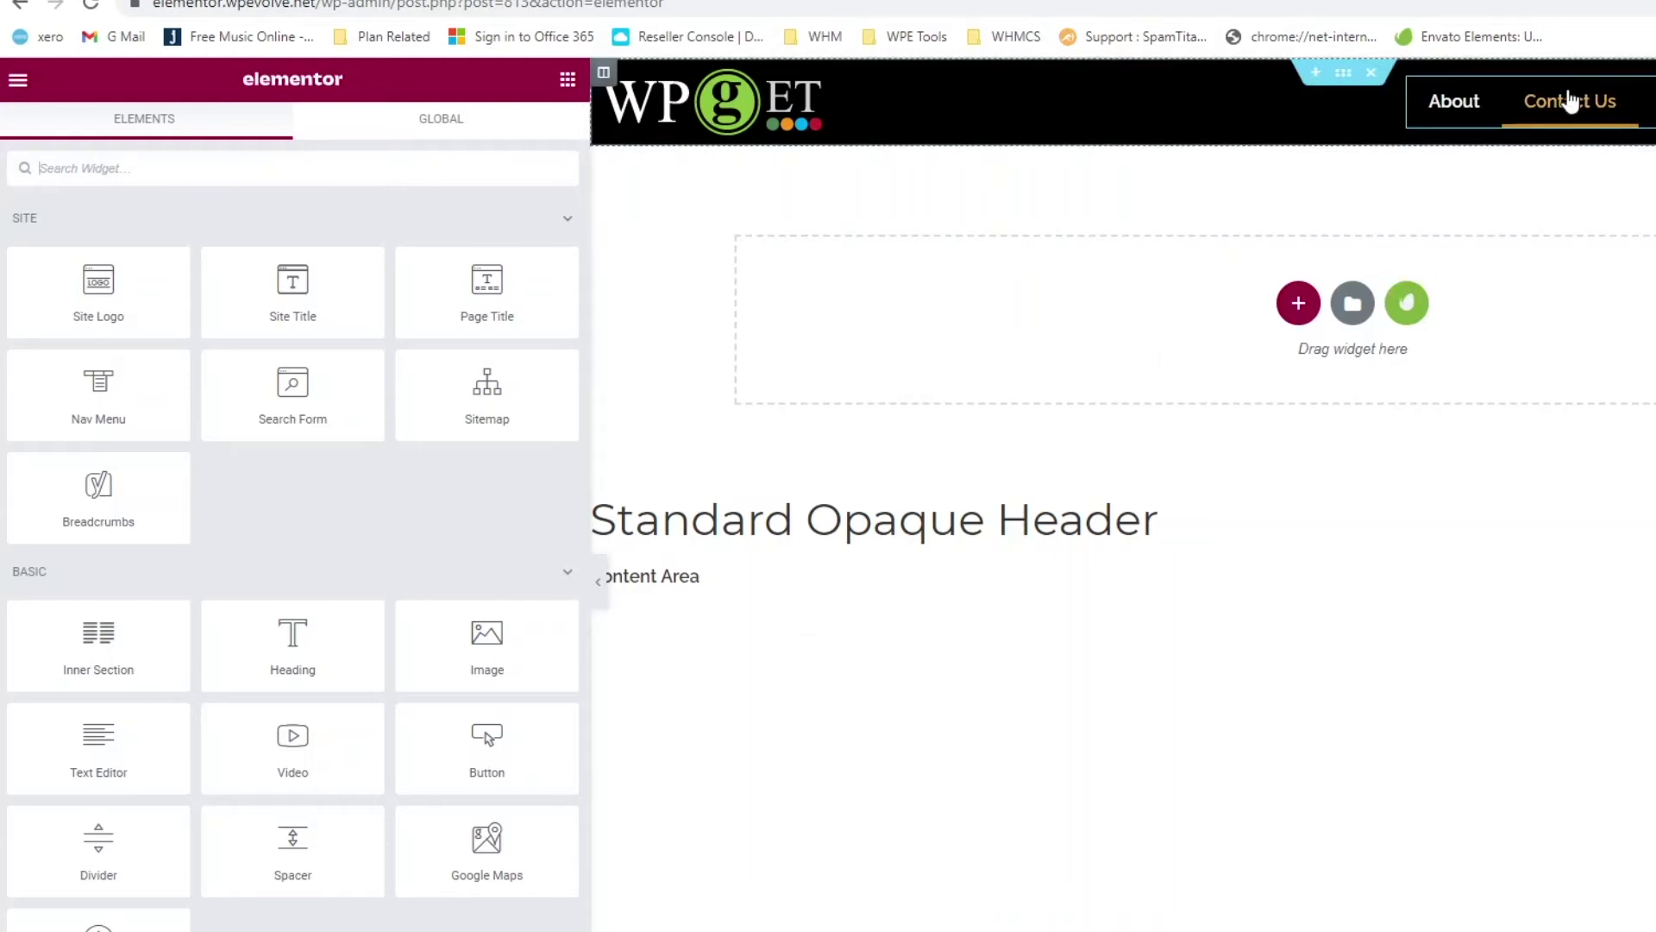
Step: Paste sub-menu-arrow-css into the header nav menu widget's Advanced CSS Classes field
left_click(1601, 109)
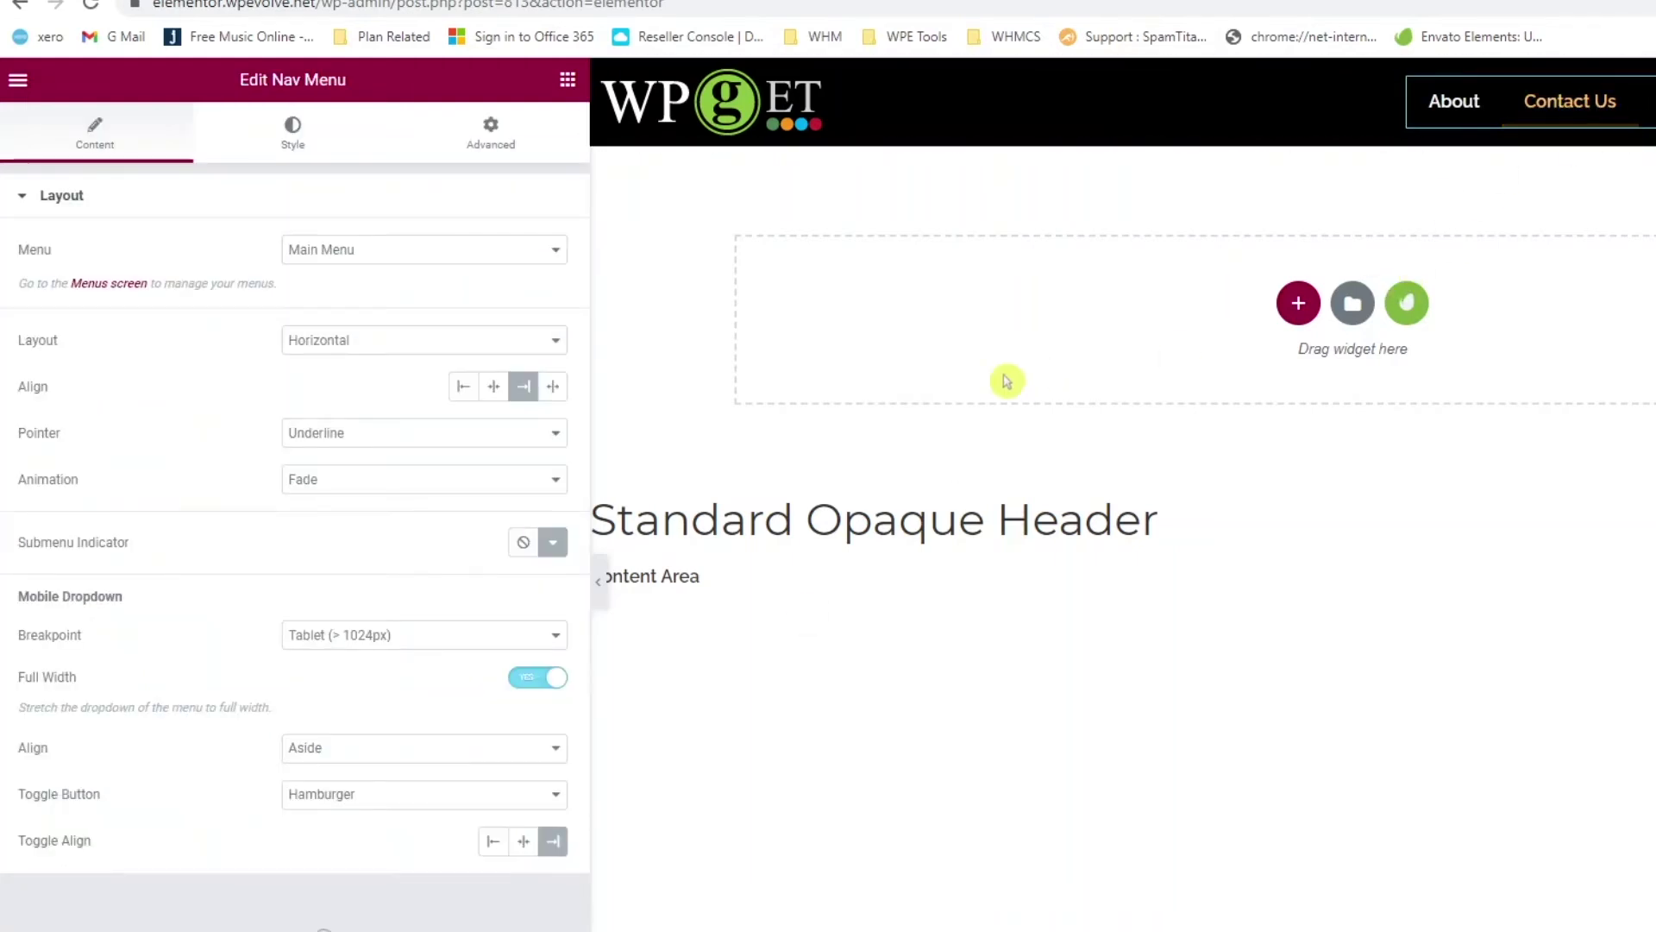
left_click(494, 131)
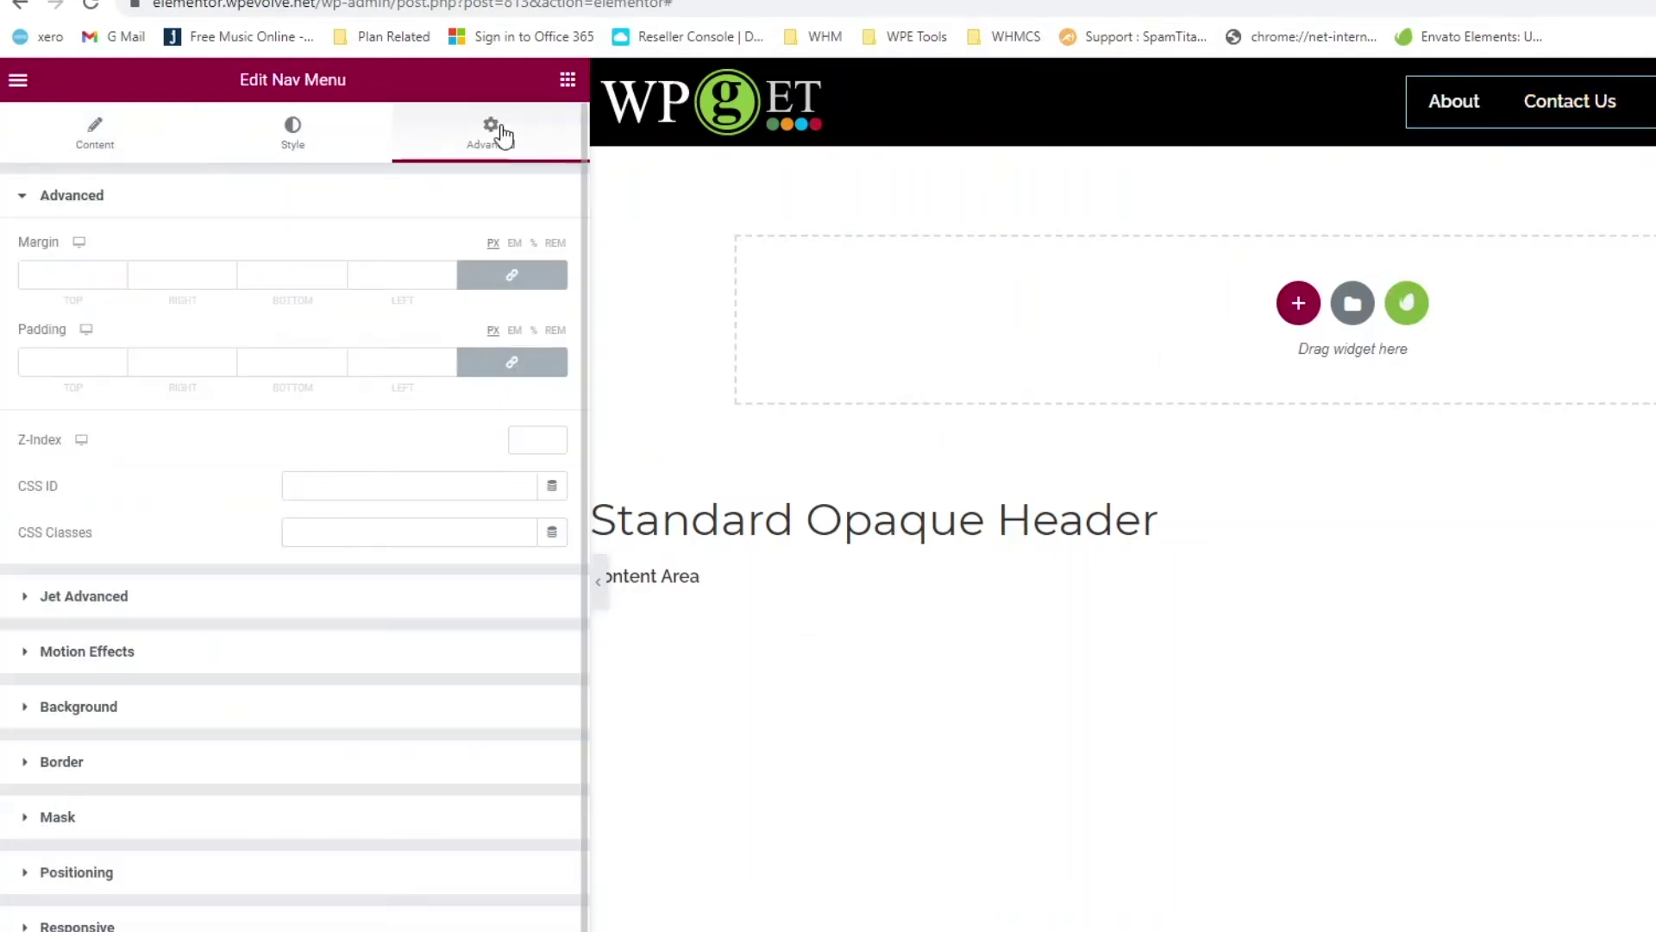
left_click(341, 537)
key("ctrl+v")
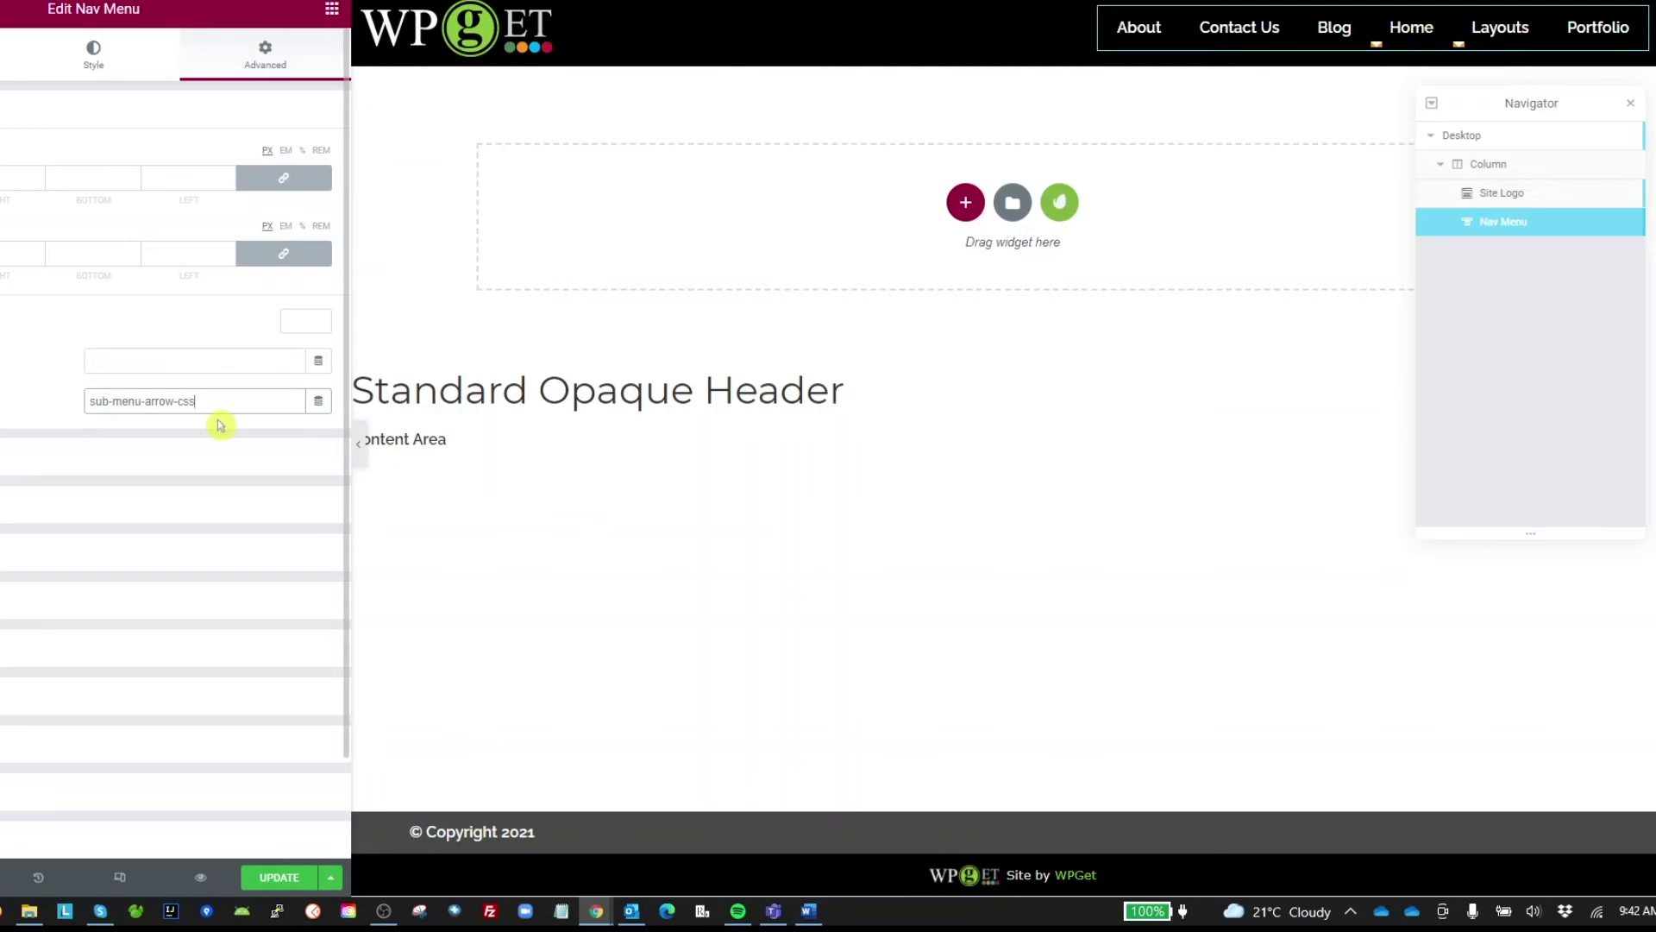
mouse_move(1379, 54)
Step: Set the nav menu Pointer to None after previewing Double Line and Framed, and save with UPDATE
left_click(51, 55)
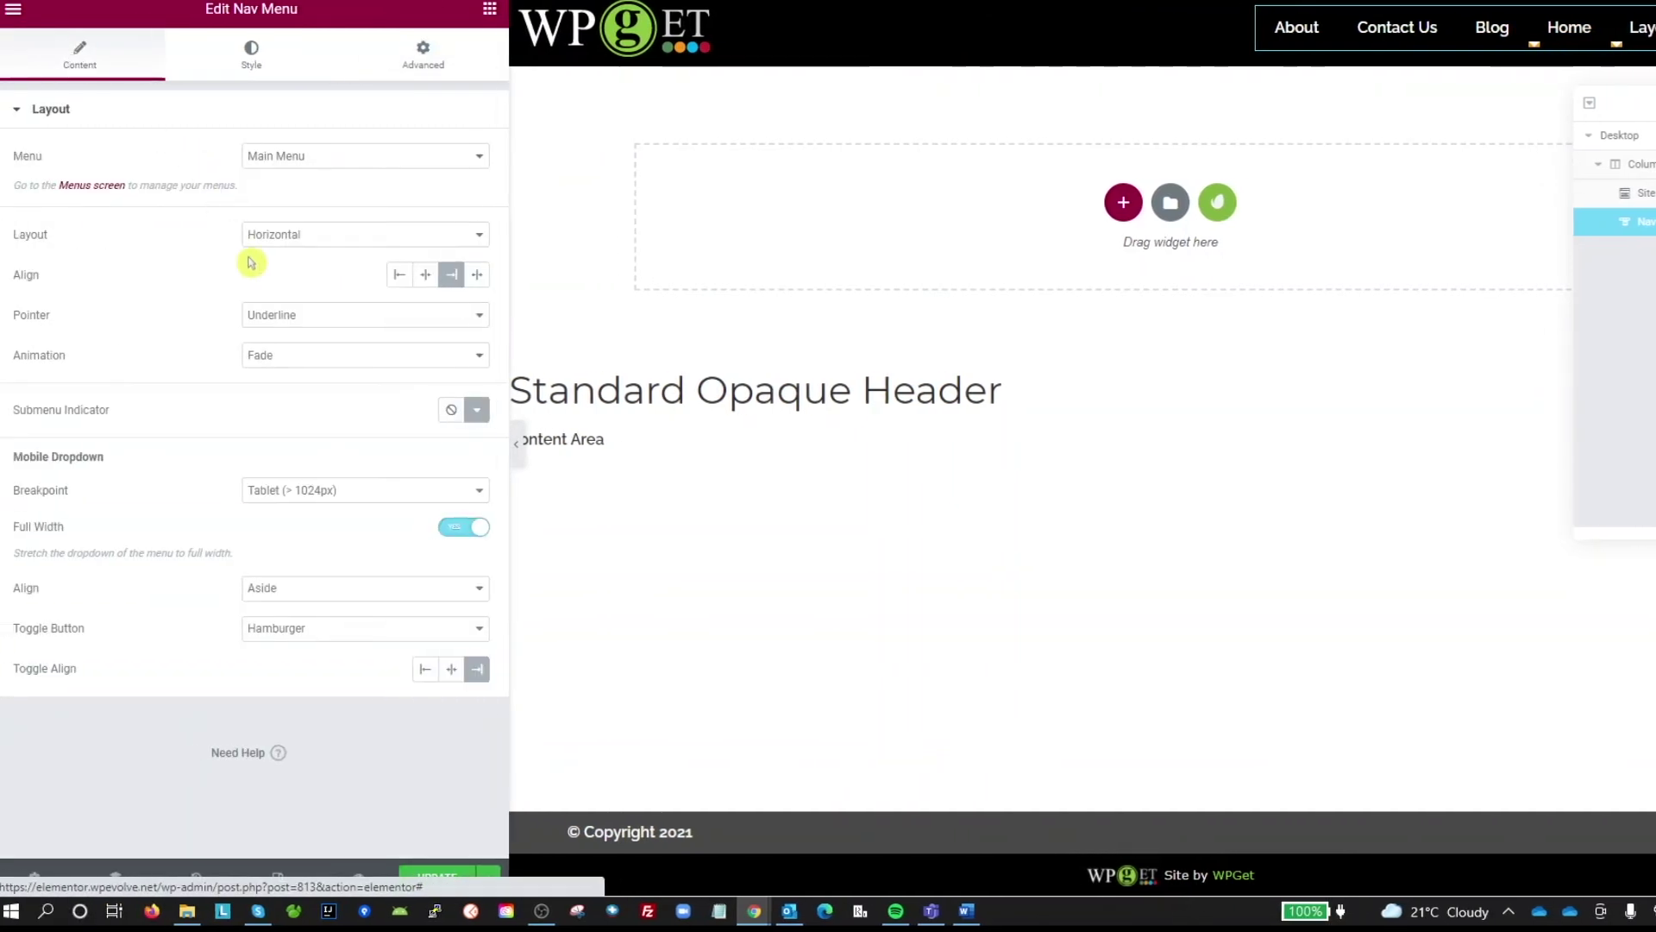
left_click(281, 316)
left_click(297, 344)
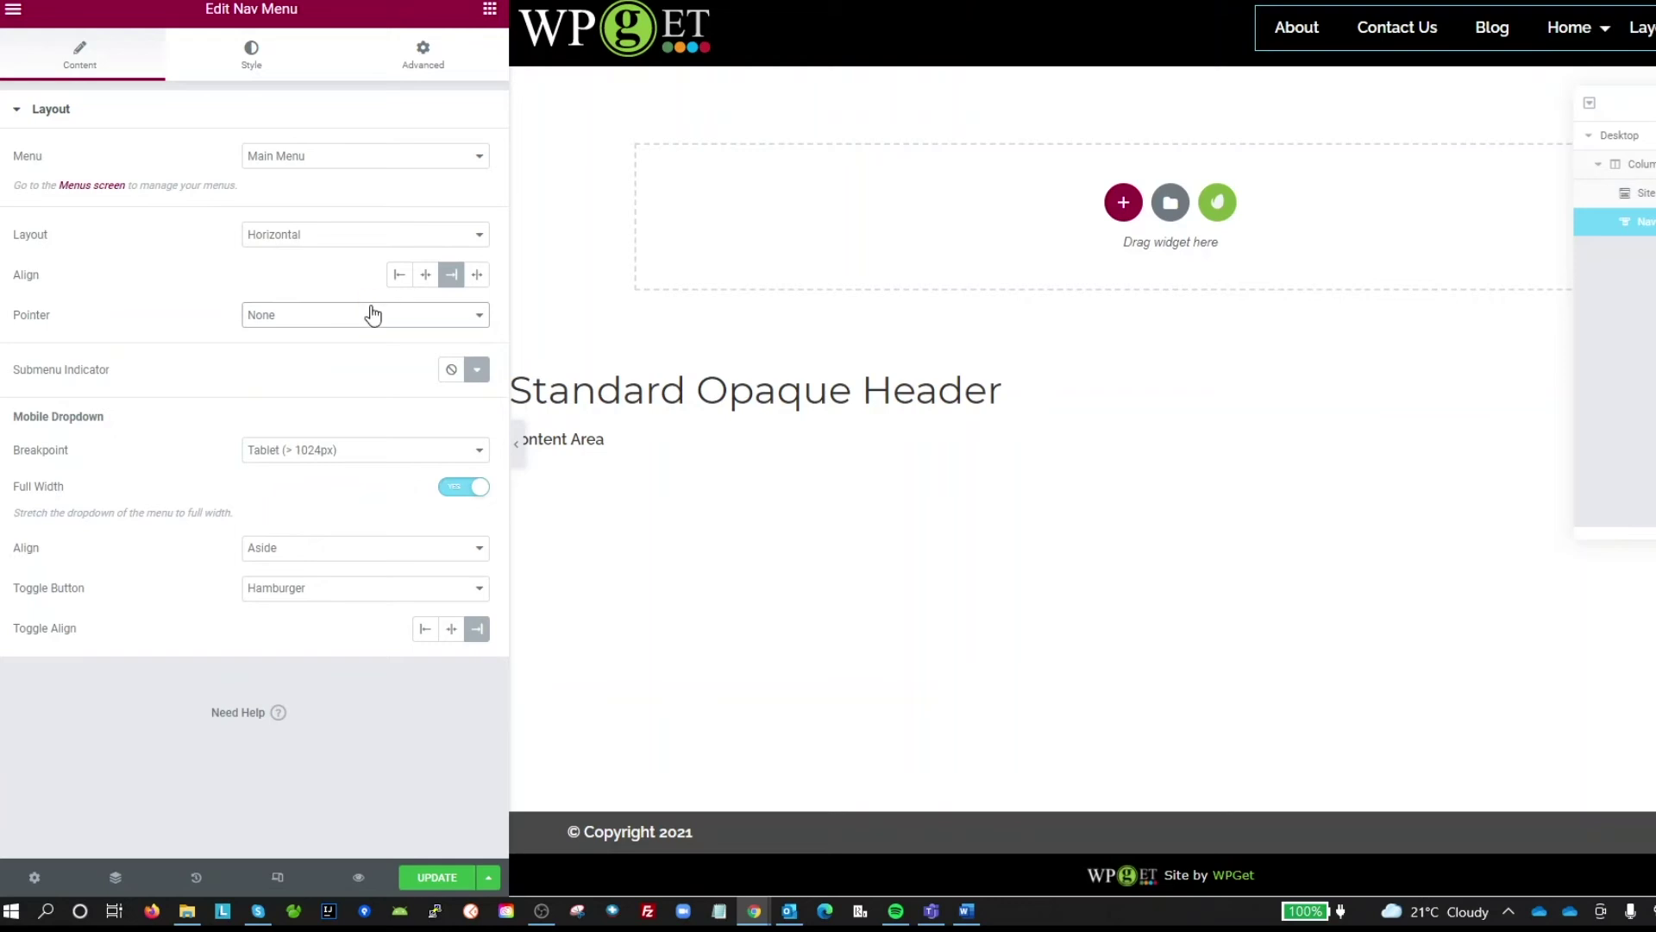
left_click_drag(369, 314, 338, 438)
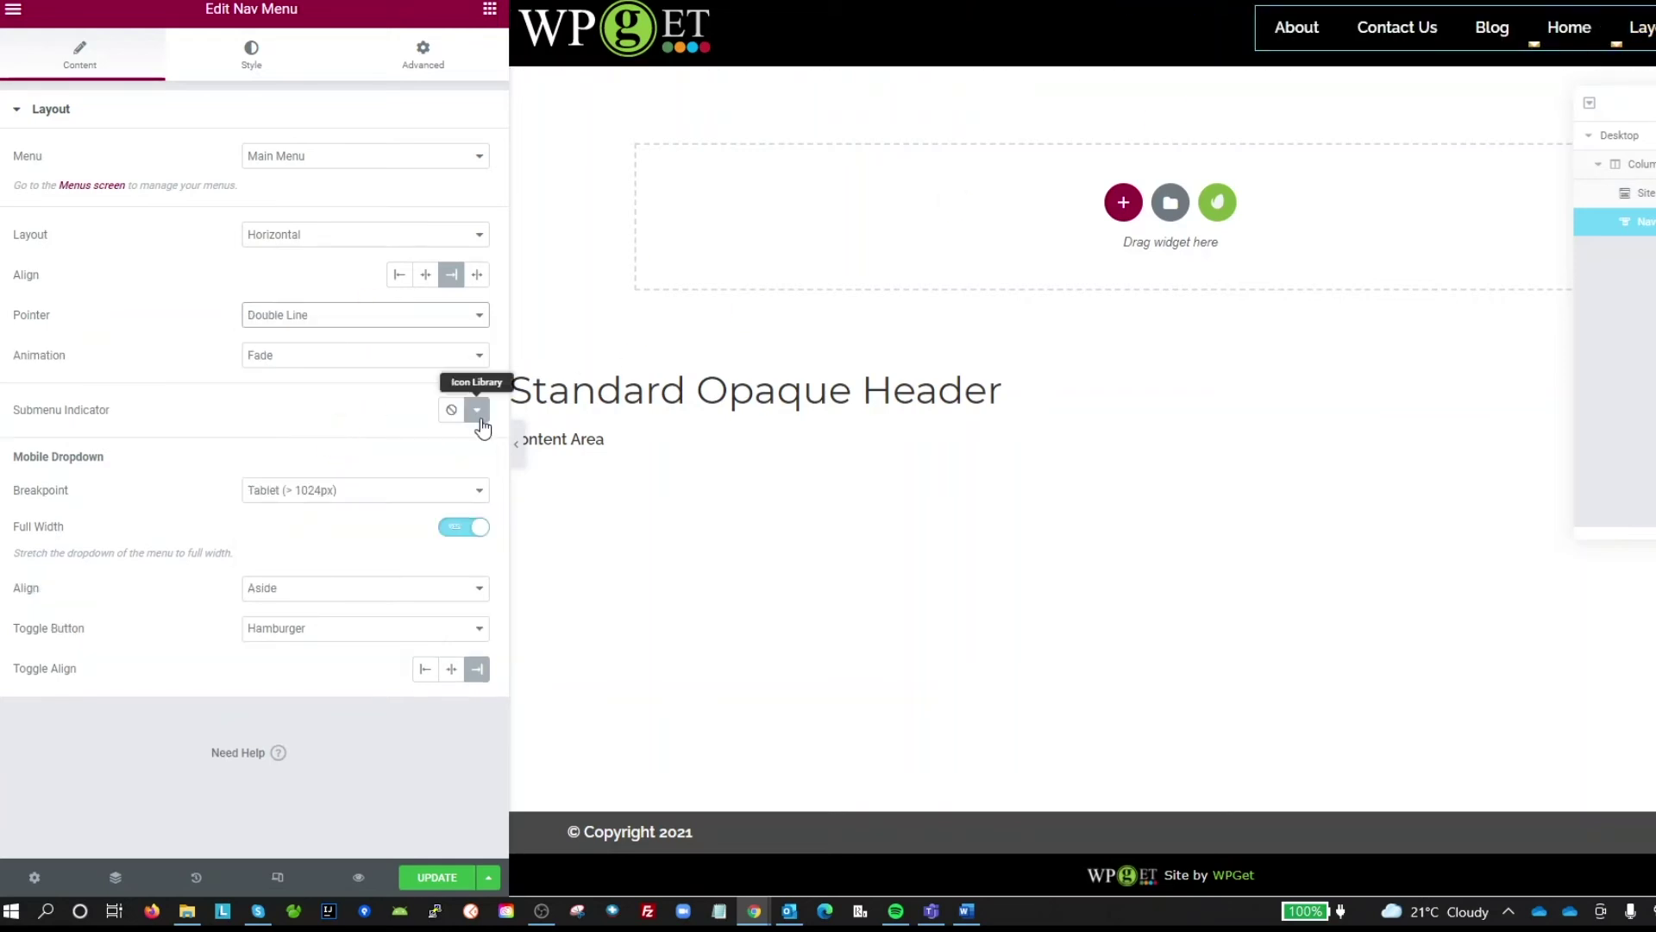
left_click_drag(381, 324, 380, 474)
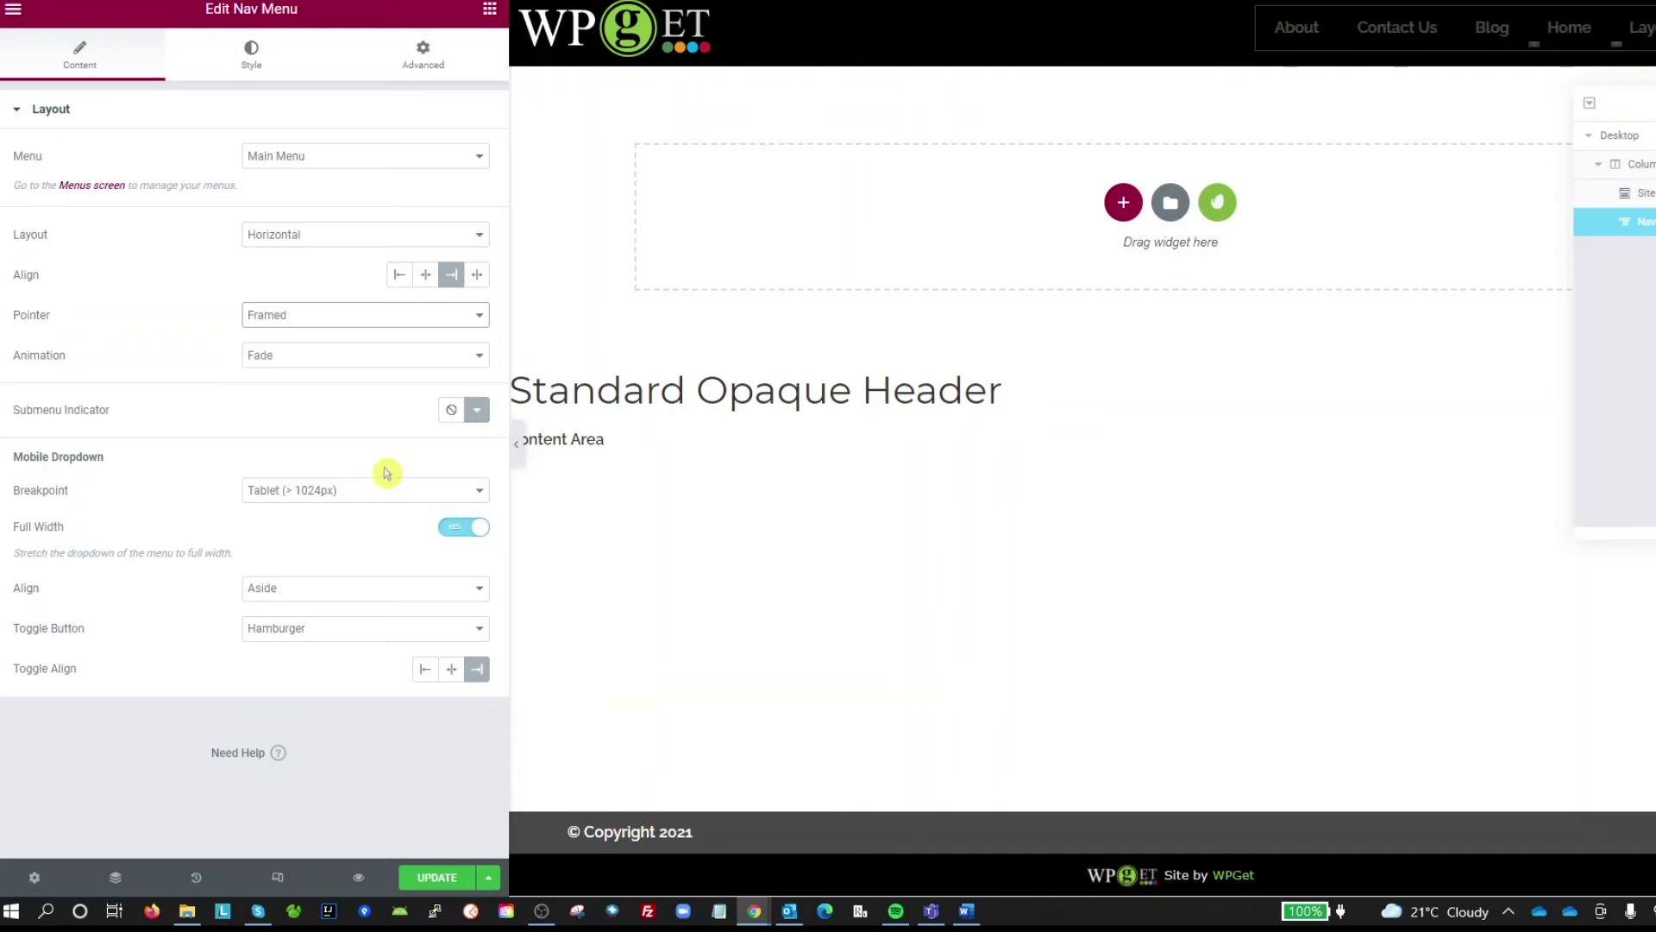
left_click(403, 323)
left_click(370, 344)
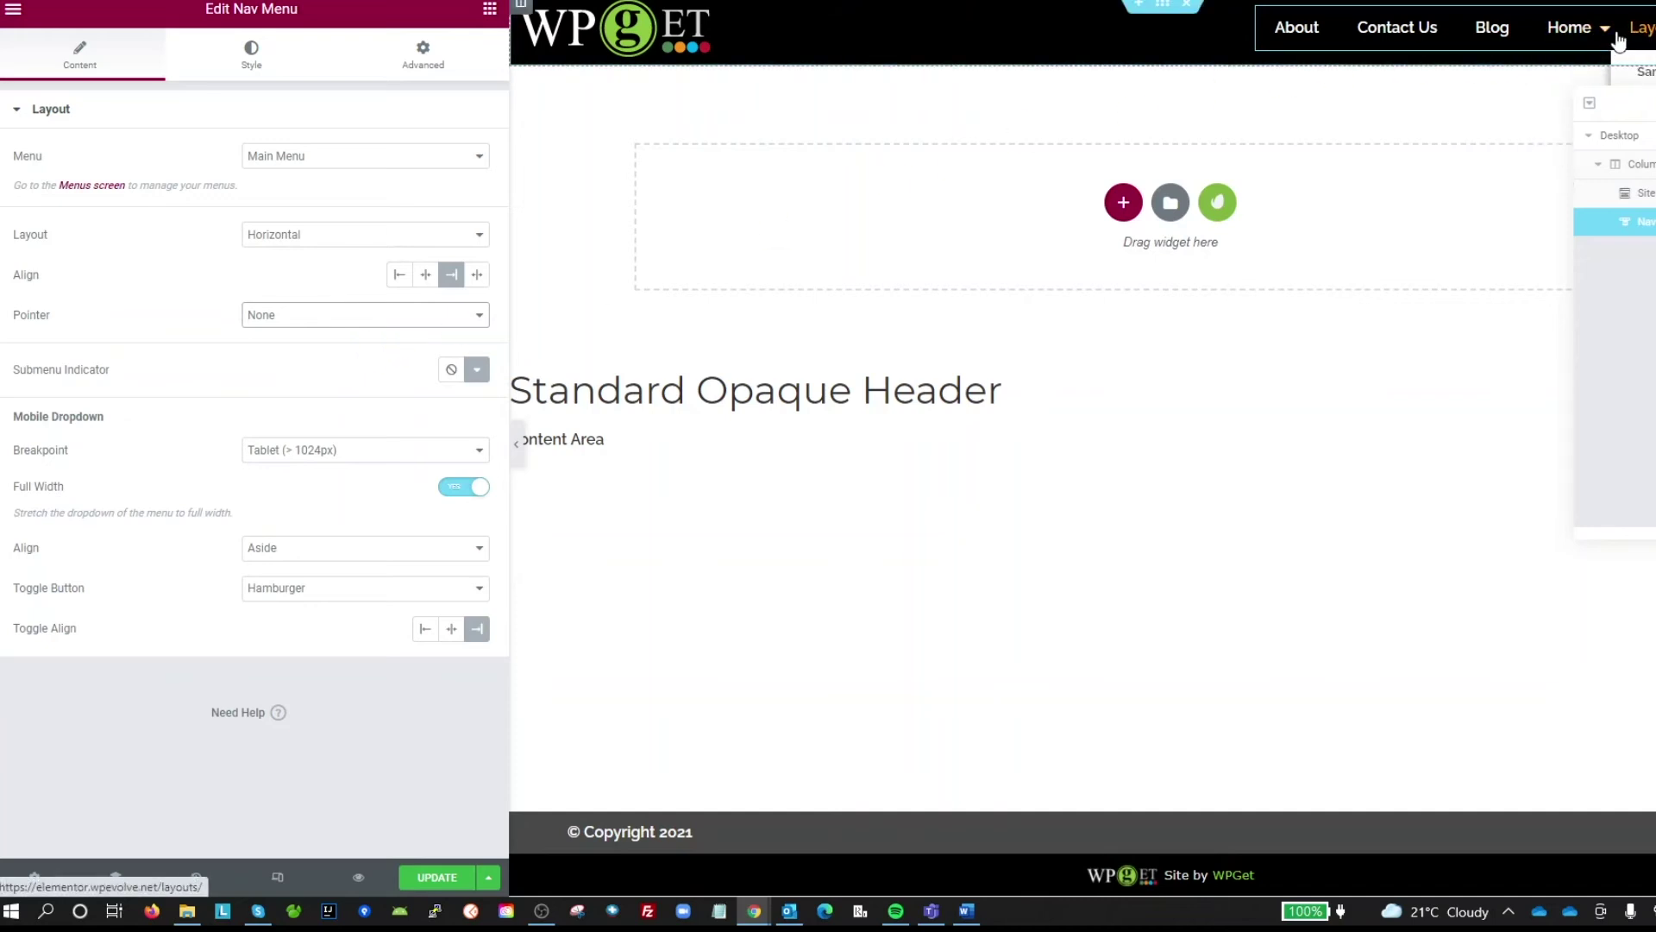
left_click(456, 888)
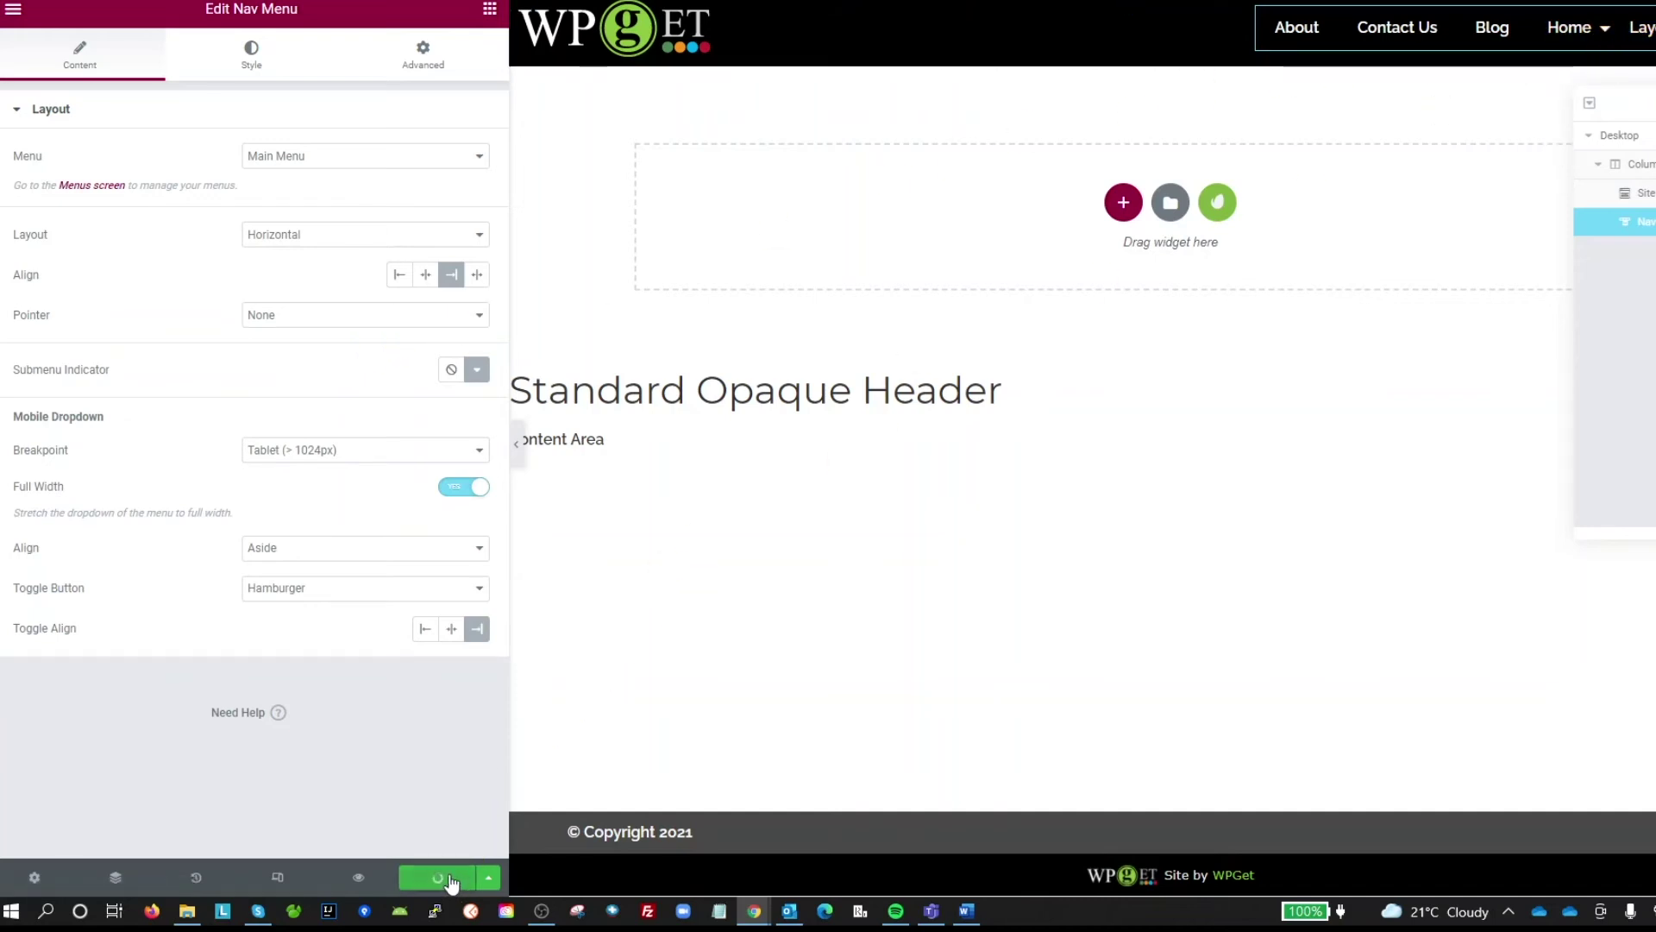
left_click(13, 11)
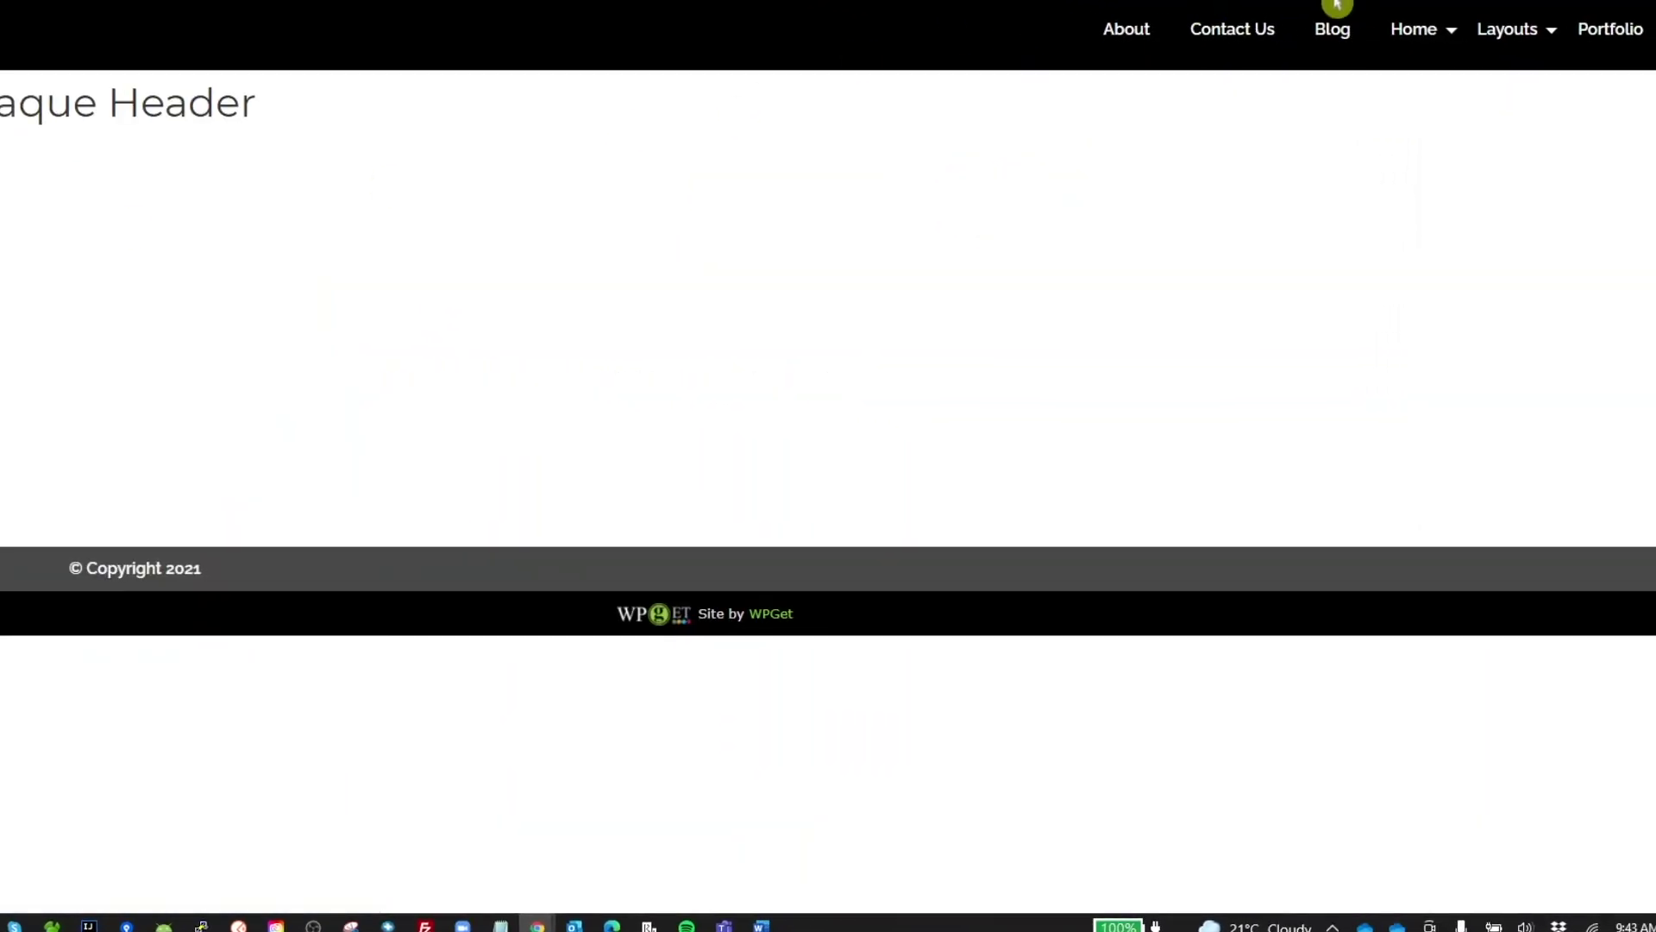
Step: Leave the editor and view the live Sample Layouts page with arrows beside Home and Layouts
mouse_move(1377, 31)
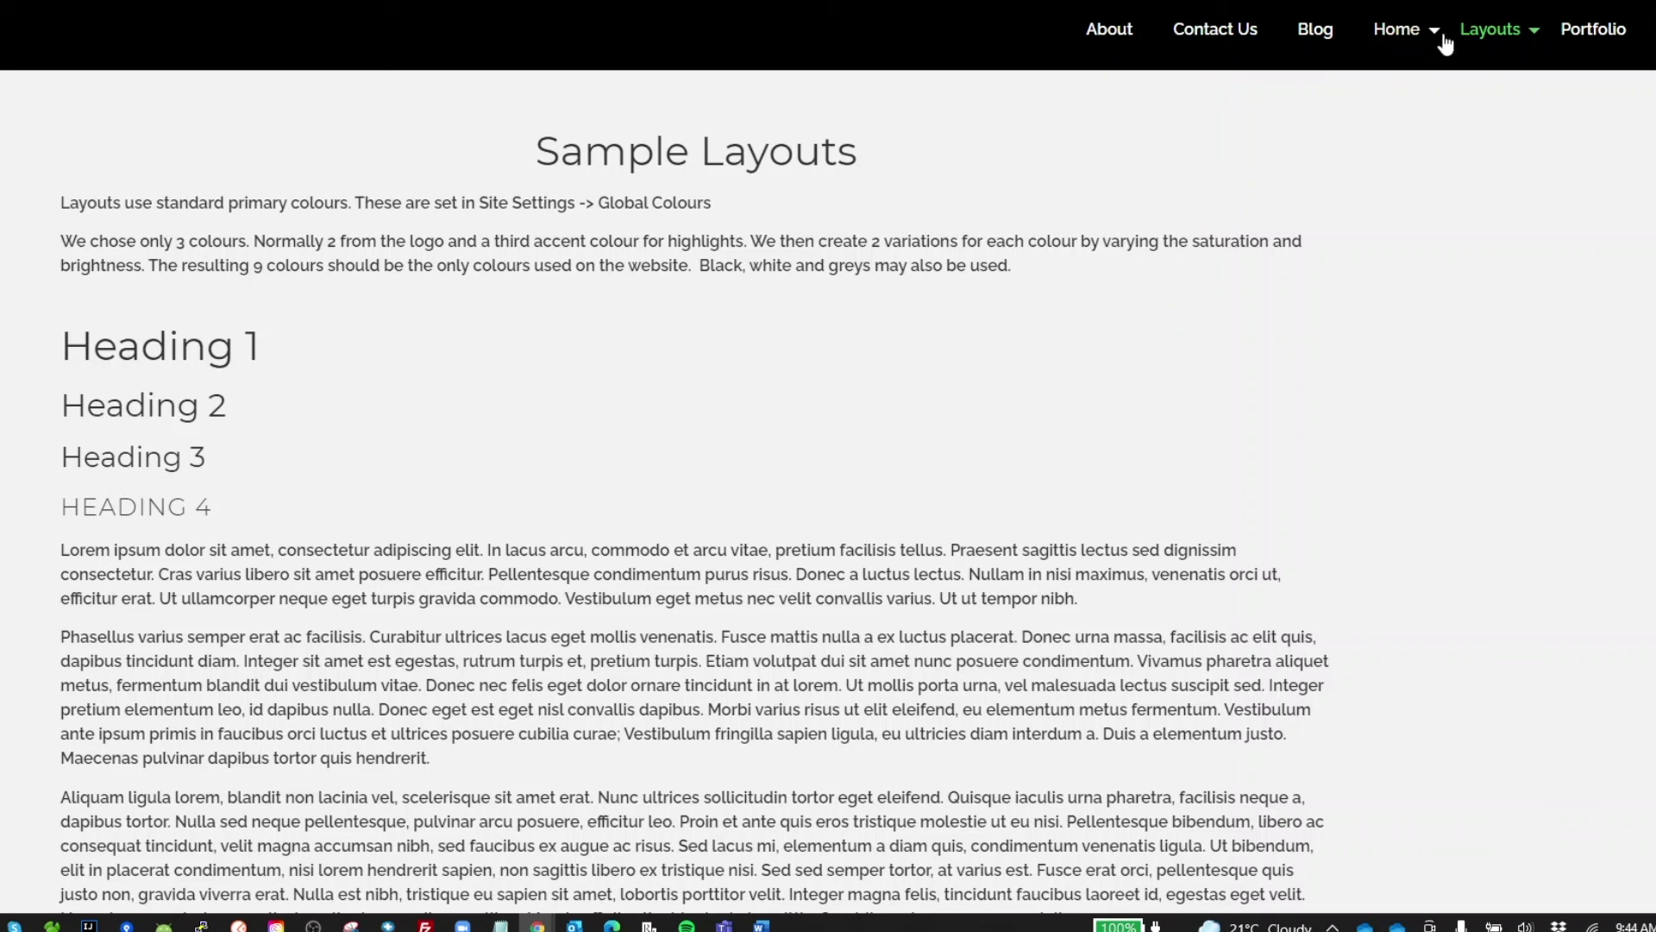
mouse_move(1447, 40)
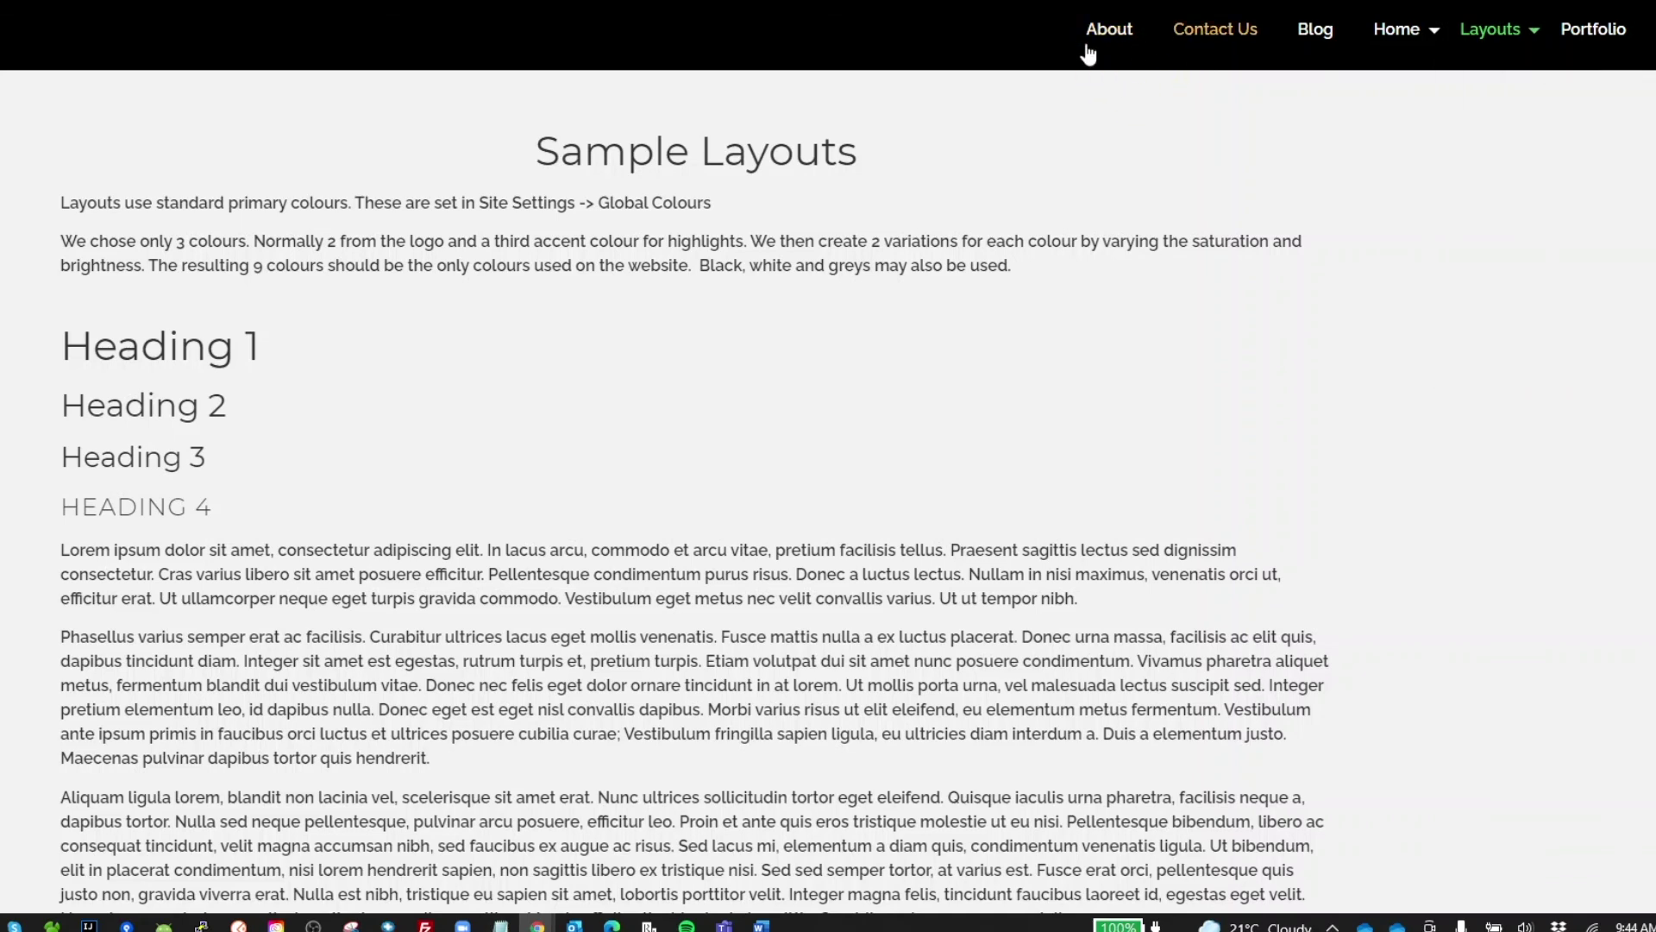